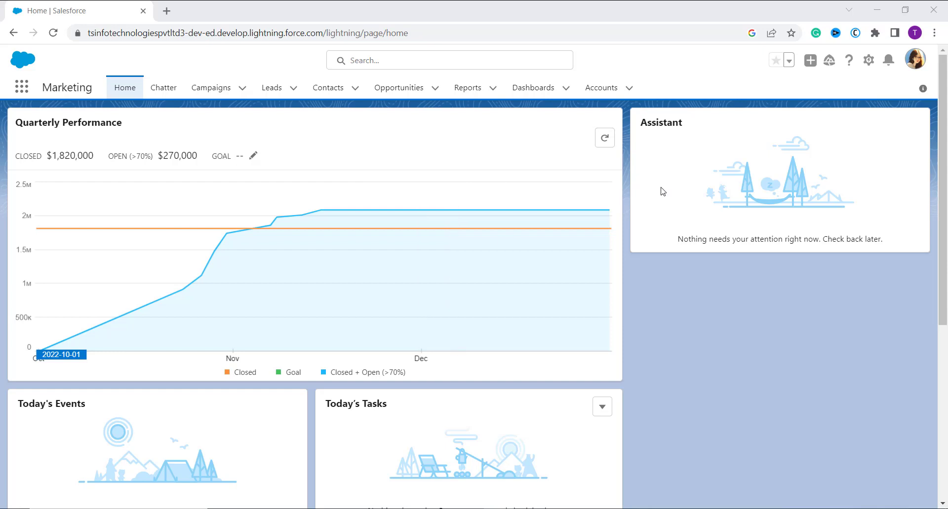
Open the Campaign object's Fields & Relationships from the Object Manager in Setup.
left_click(869, 60)
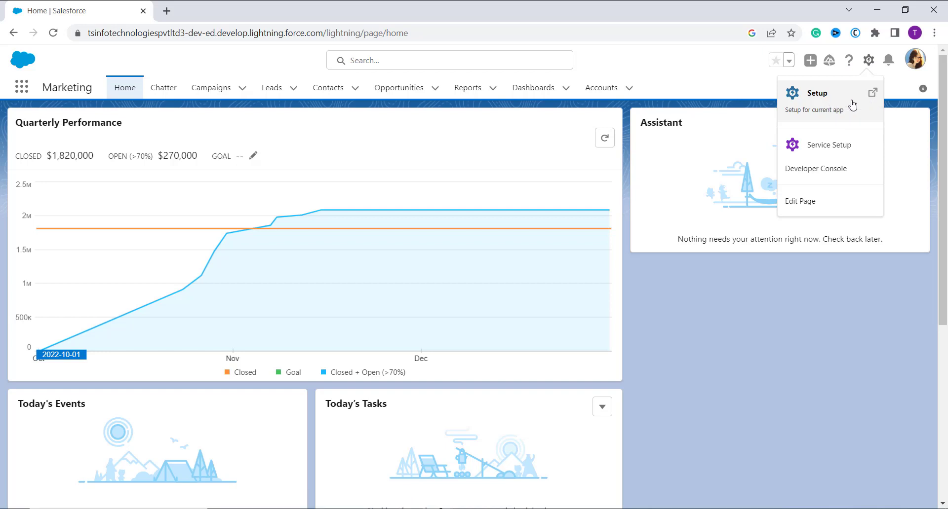
left_click(852, 105)
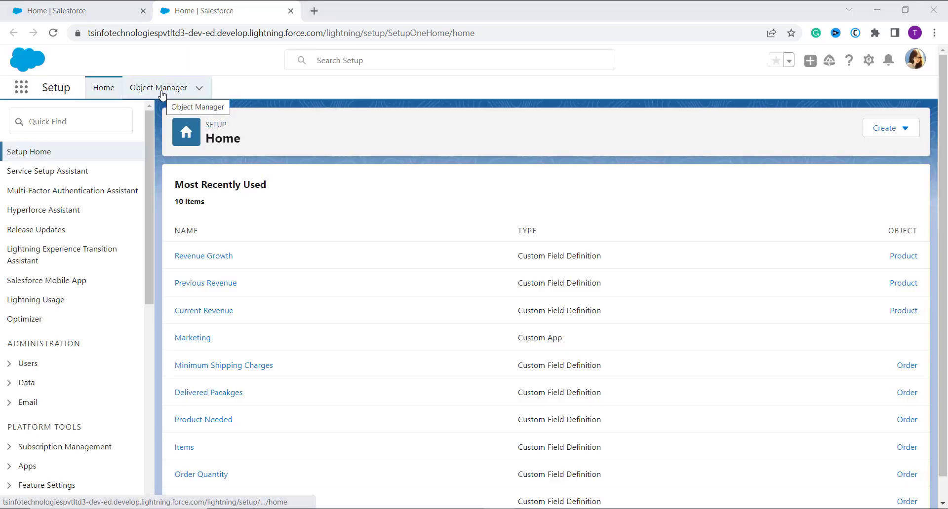
left_click(162, 91)
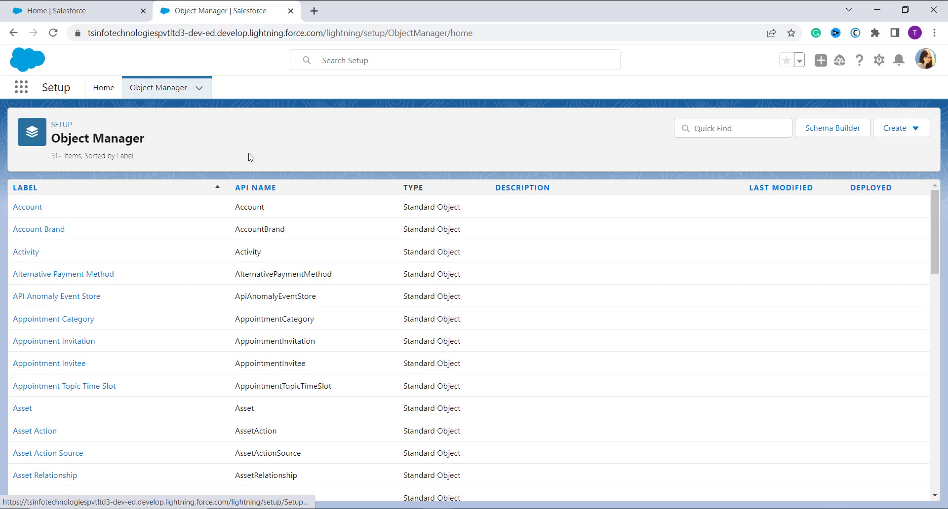
left_click(717, 127)
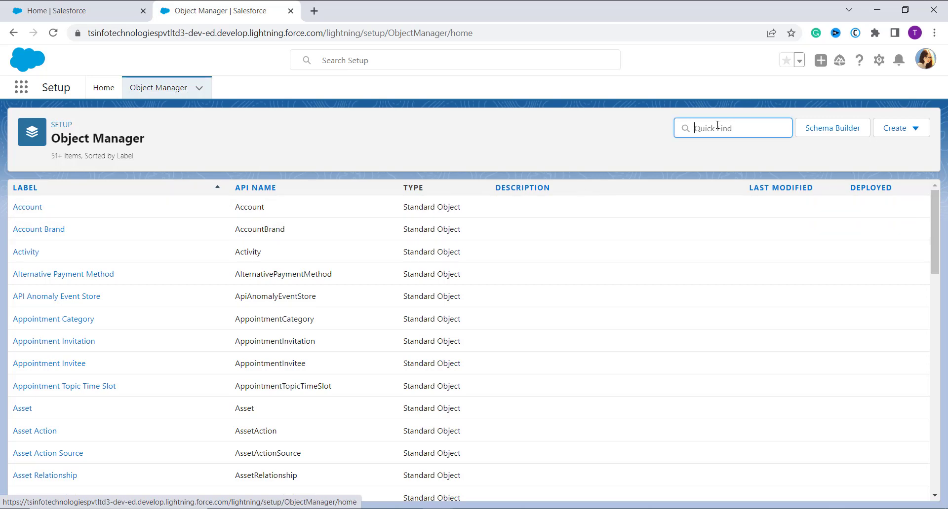
type("Cam")
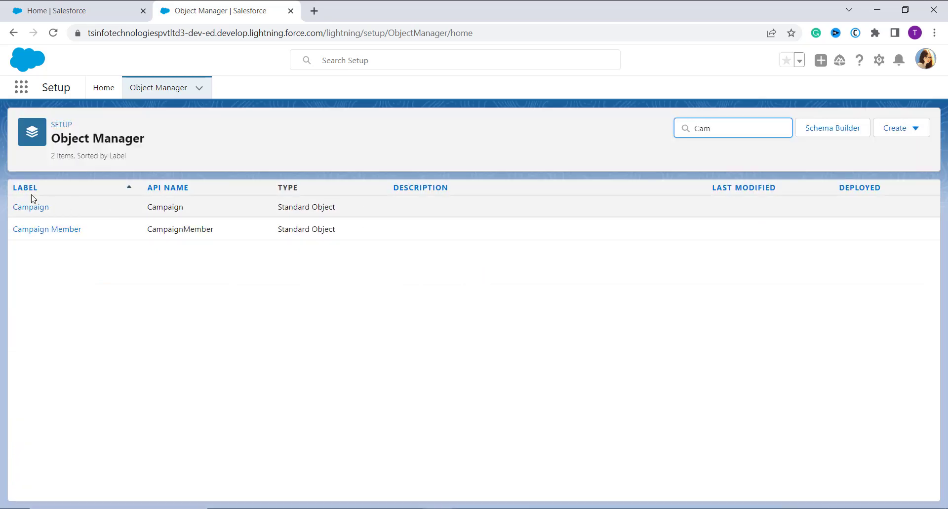
left_click(35, 208)
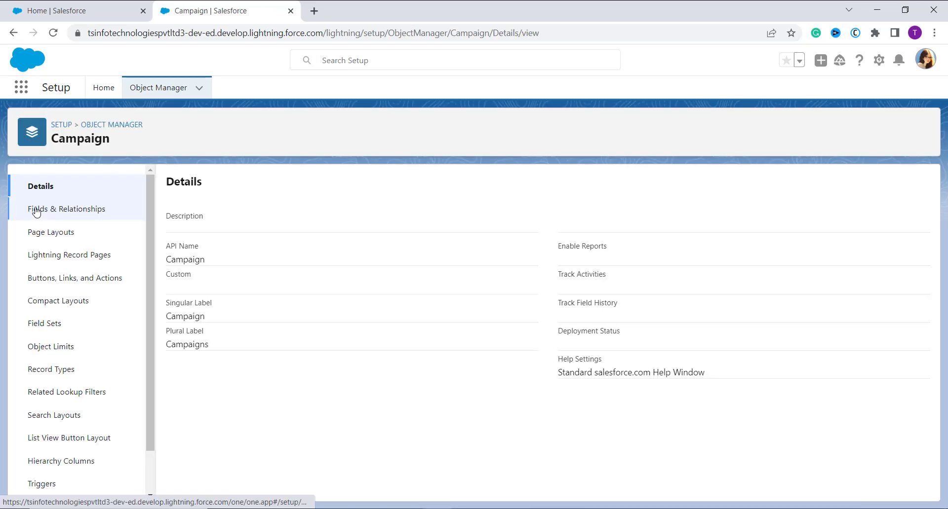
left_click(63, 212)
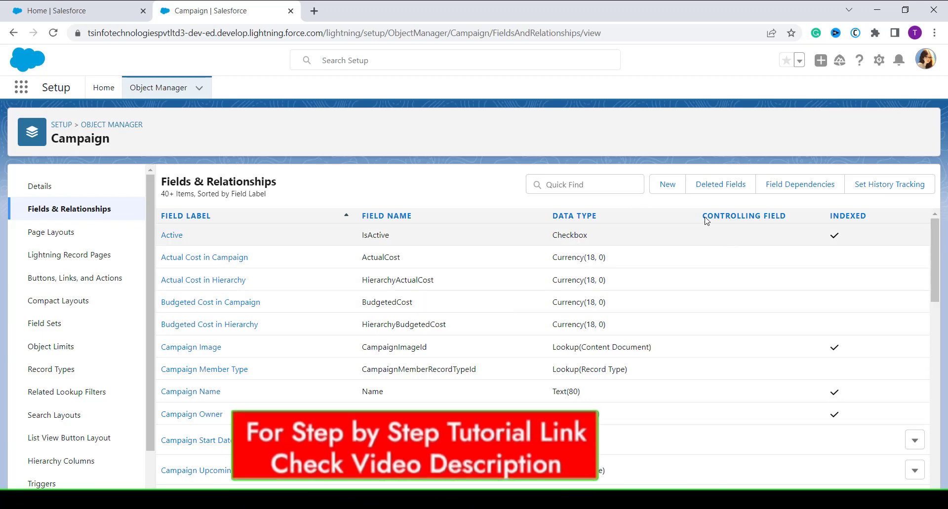
Start a new custom field on the Campaign object with Formula as its data type.
left_click(670, 191)
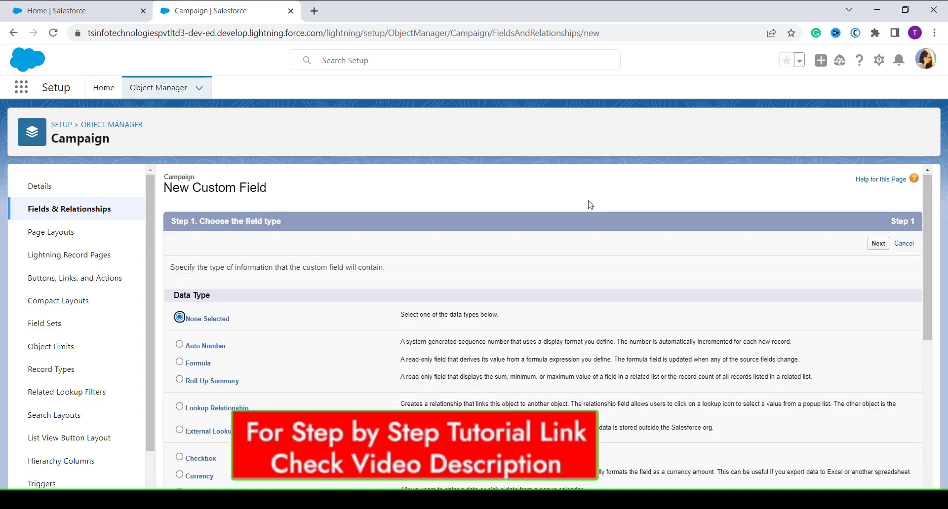
scroll(590, 204, "down", 1)
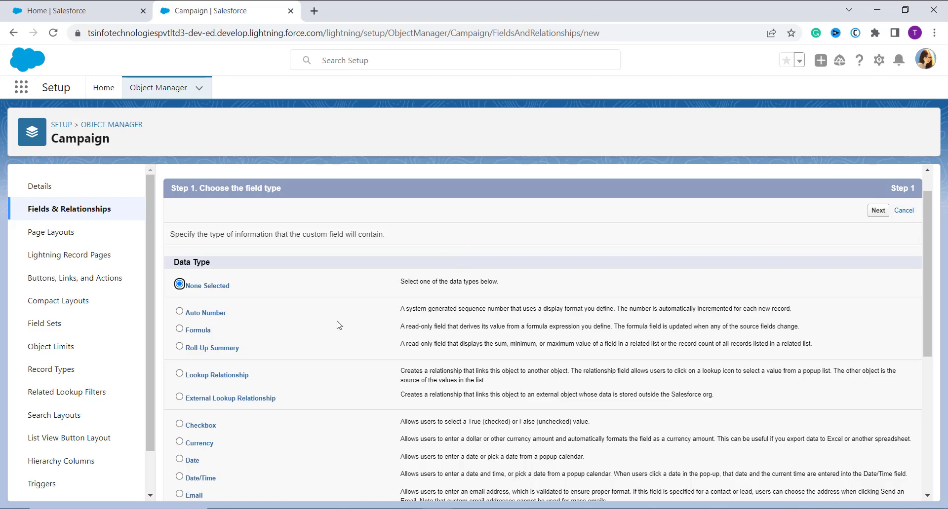
left_click(207, 332)
left_click(875, 212)
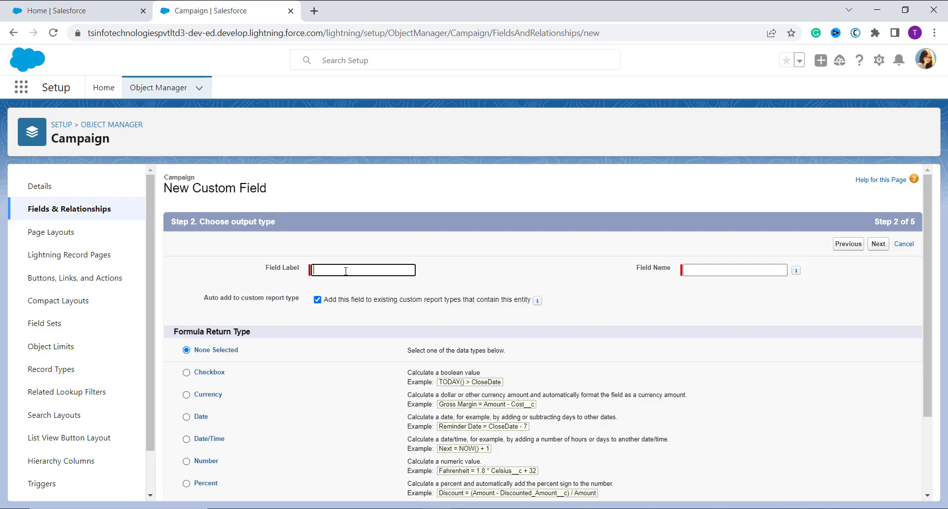
Label the formula field Start Week Day and set its return type to Number with 0 decimal places.
type("Start Week Day")
left_click(425, 315)
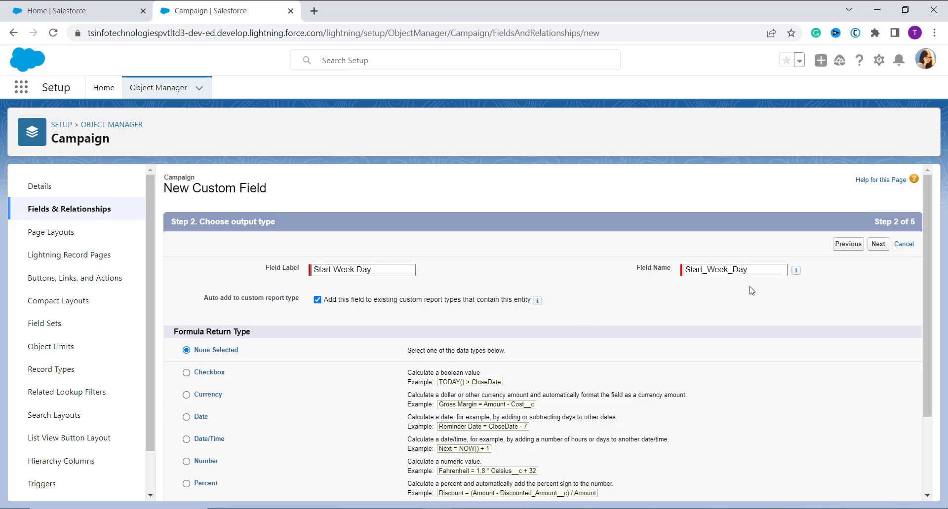
scroll(339, 379, "down", 1)
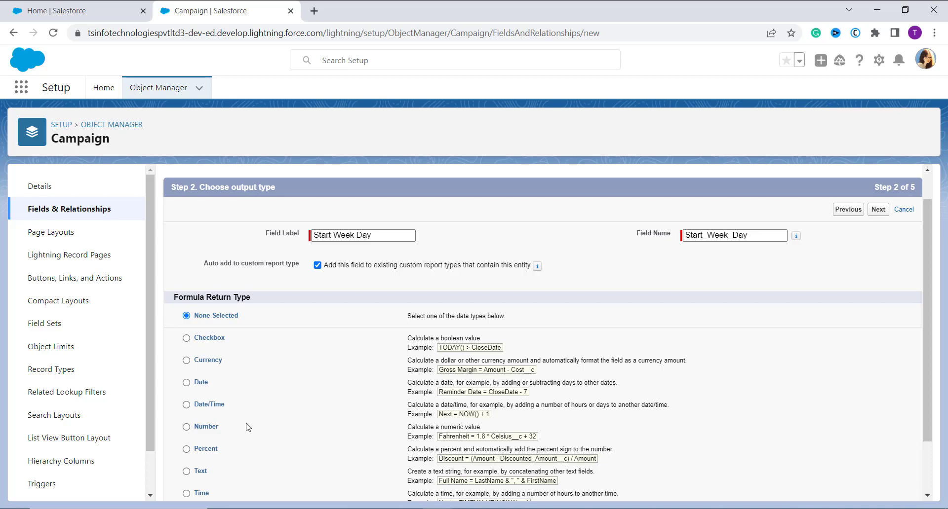
left_click(200, 429)
scroll(287, 394, "down", 2)
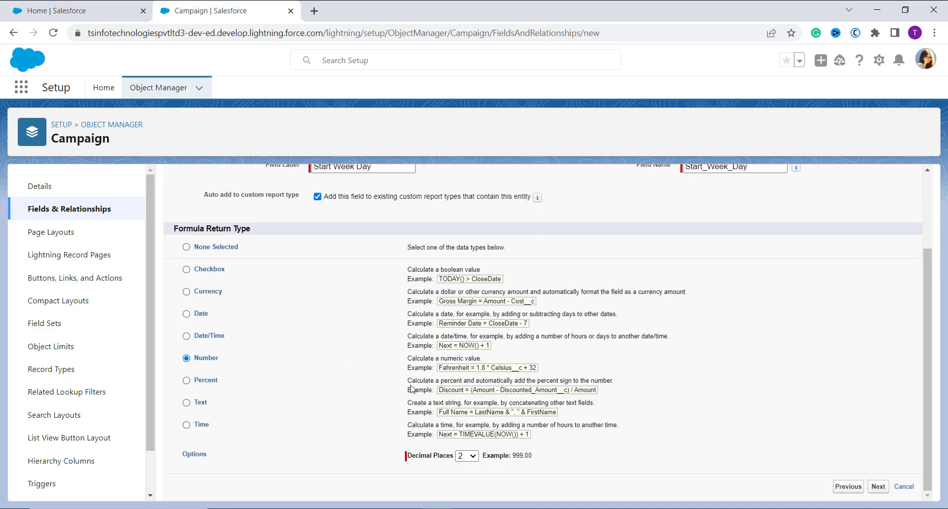
left_click(472, 458)
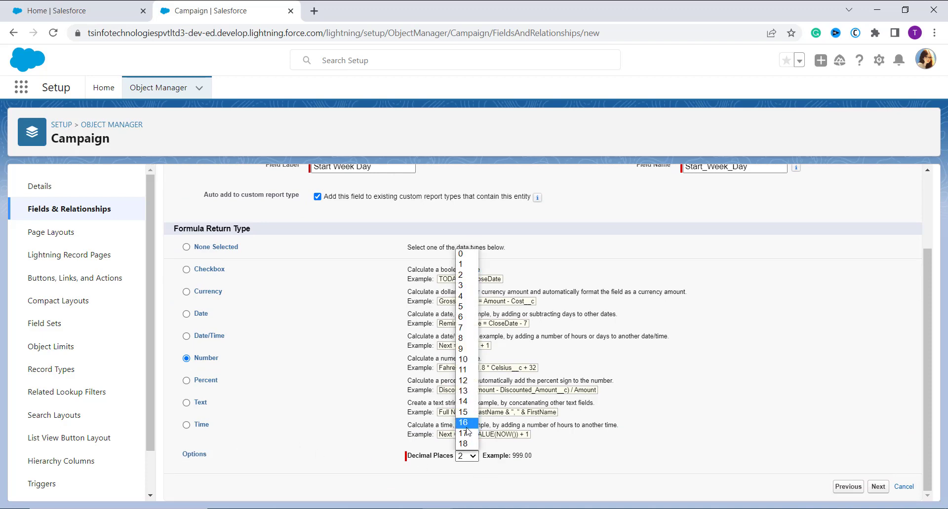
left_click(464, 255)
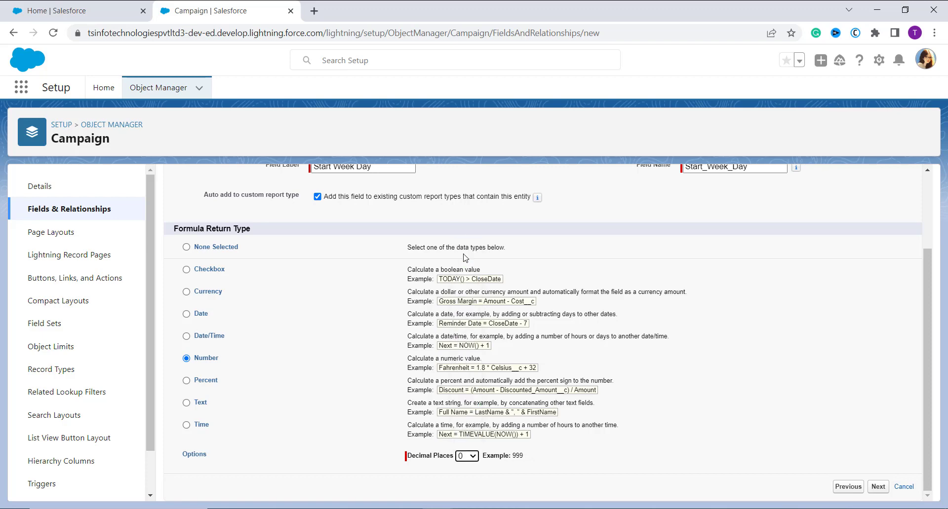
scroll(795, 429, "up", 3)
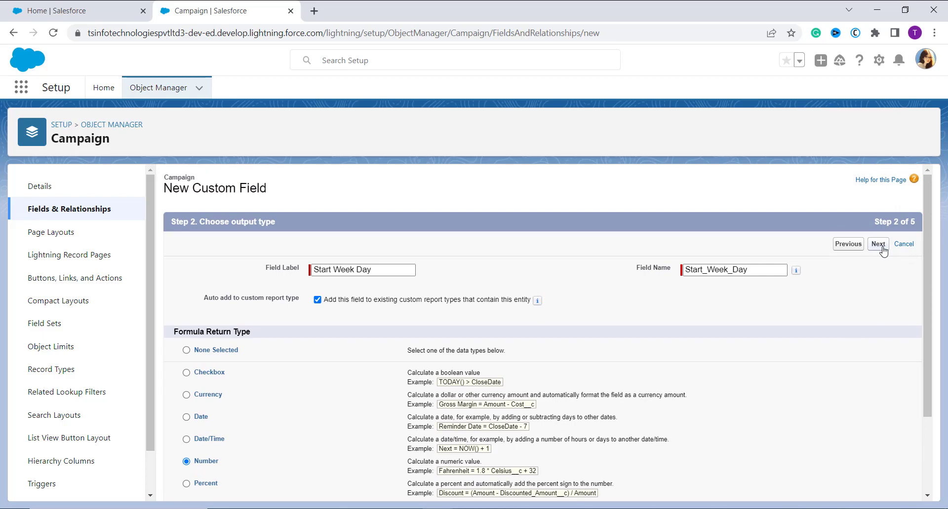
left_click(878, 244)
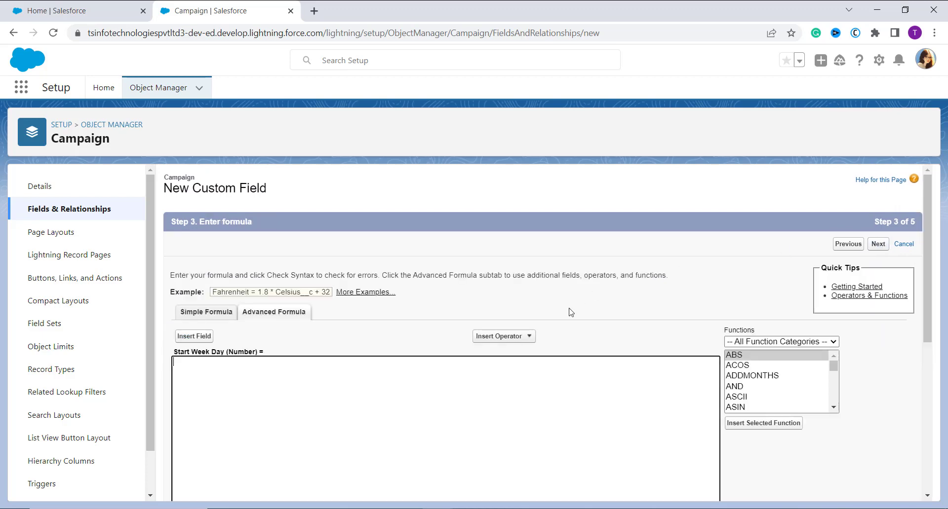
Enter the formula WEEKDAY(StartDate) for the Start Week Day field and check its syntax.
scroll(554, 330, "down", 3)
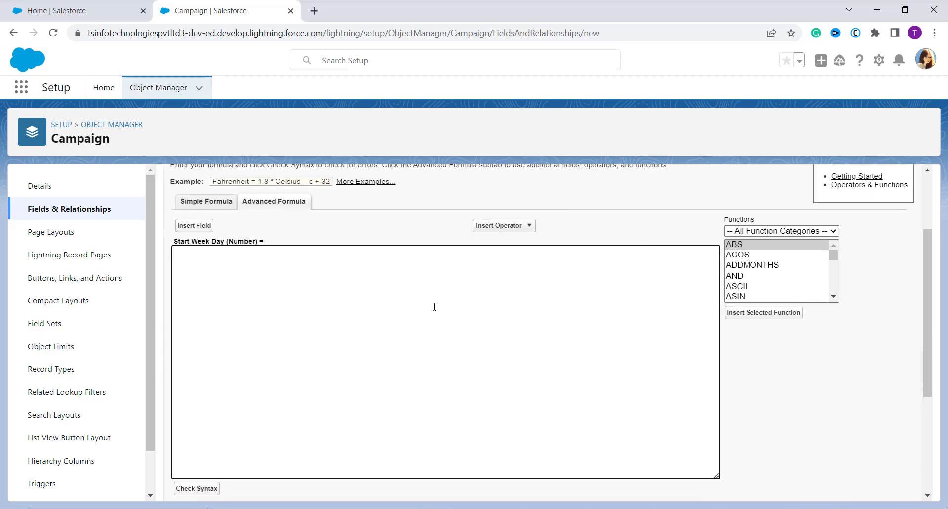
left_click(434, 307)
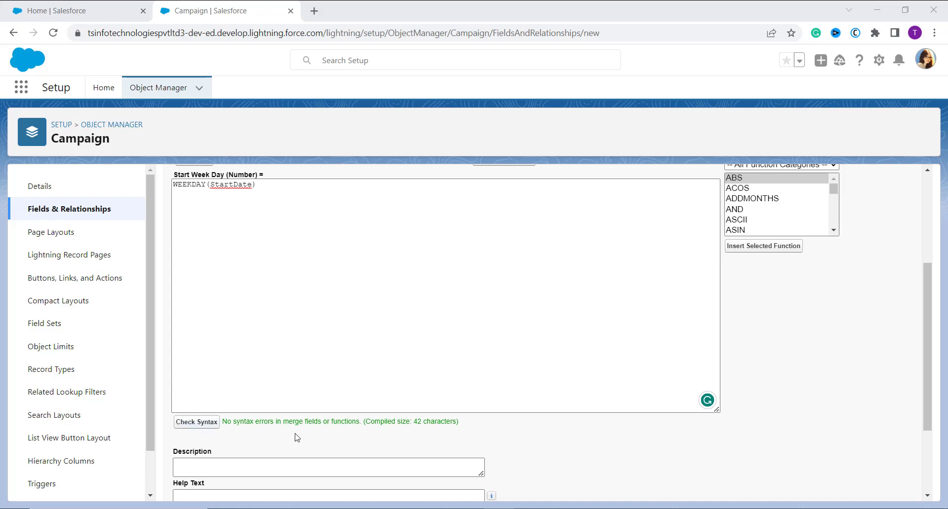
scroll(296, 434, "down", 1)
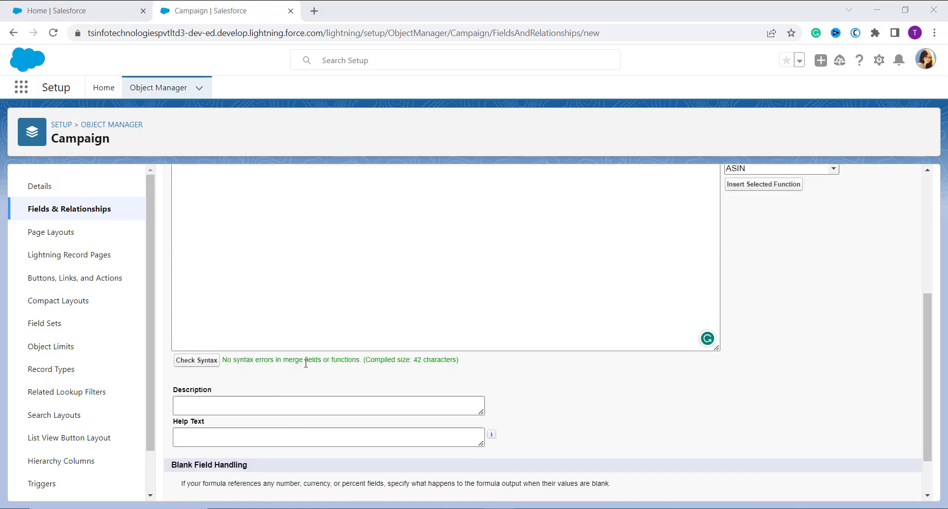
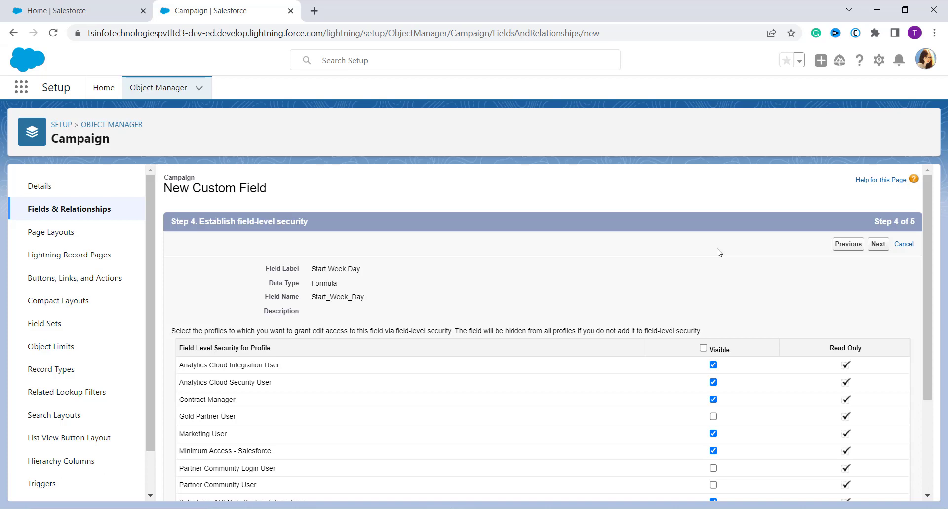
Make the Start Week Day field visible to all profiles and save it with the Campaign Layout included.
scroll(736, 395, "down", 2)
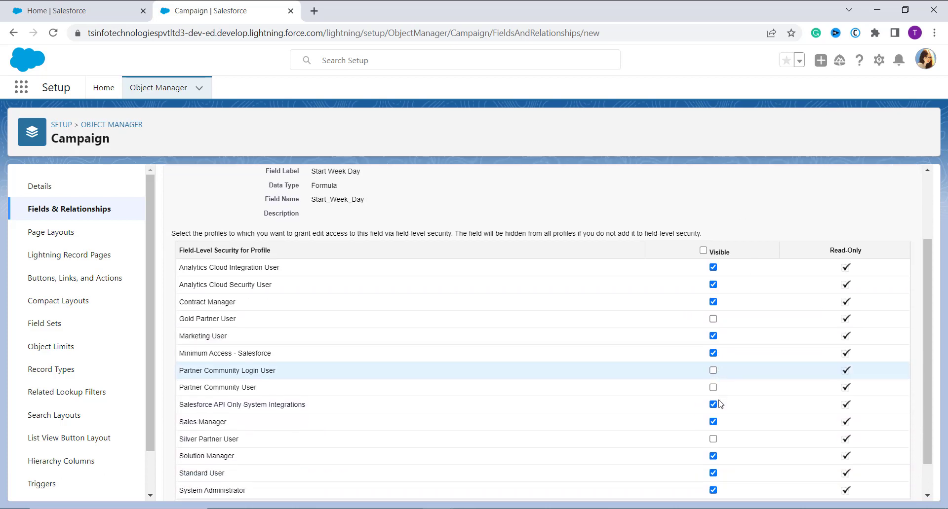
scroll(719, 404, "down", 1)
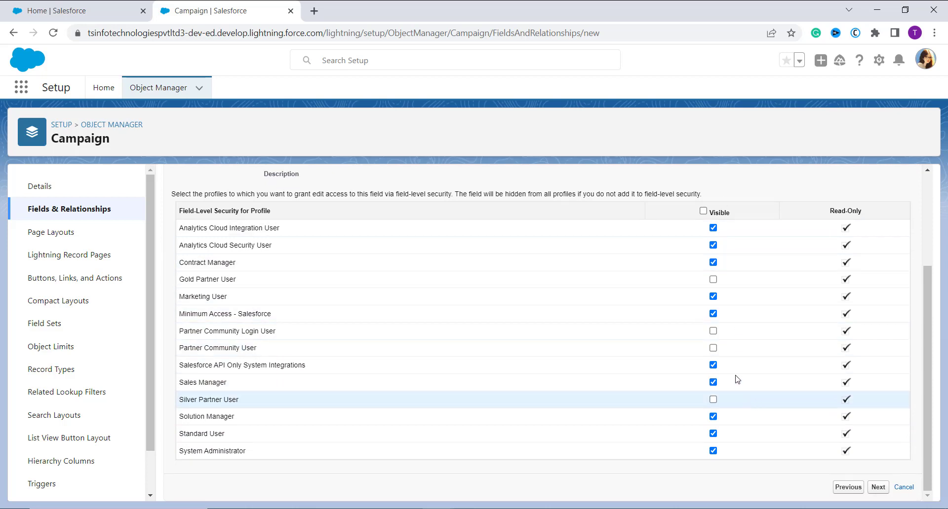
left_click(703, 212)
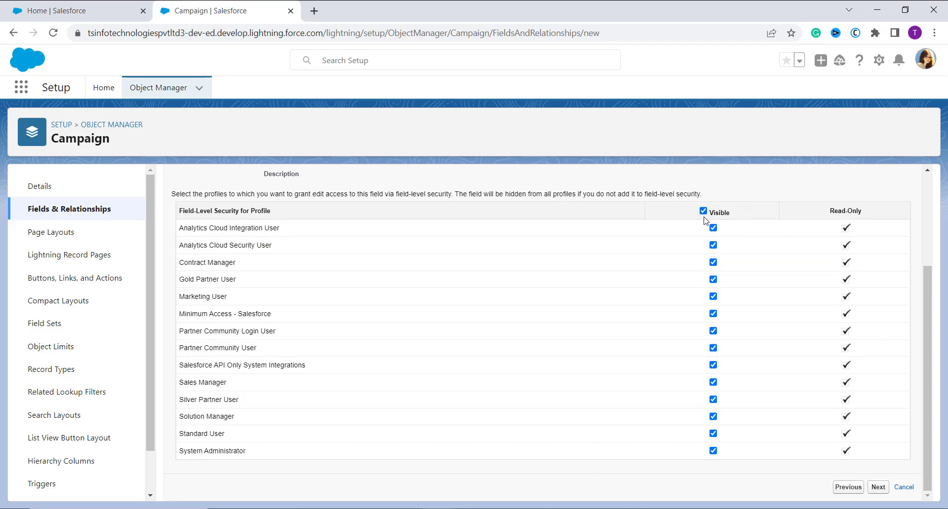
scroll(705, 219, "up", 3)
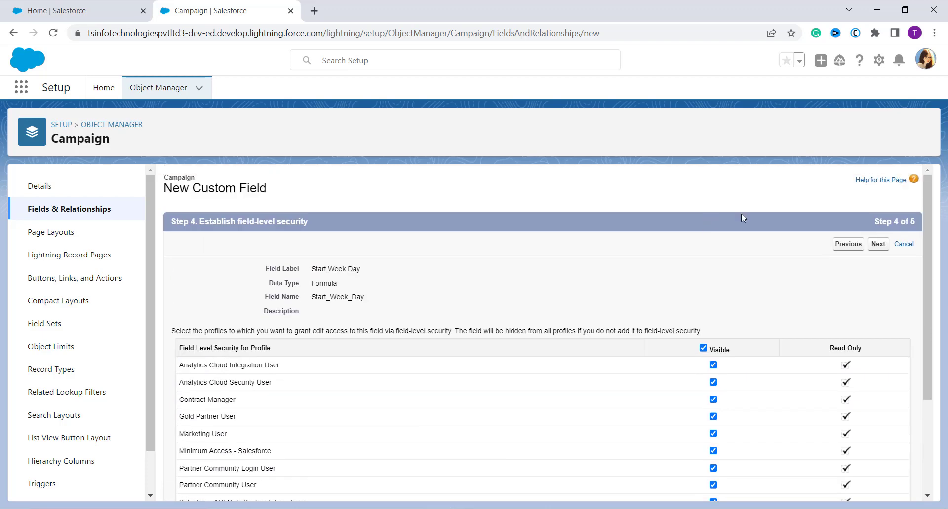
left_click(877, 245)
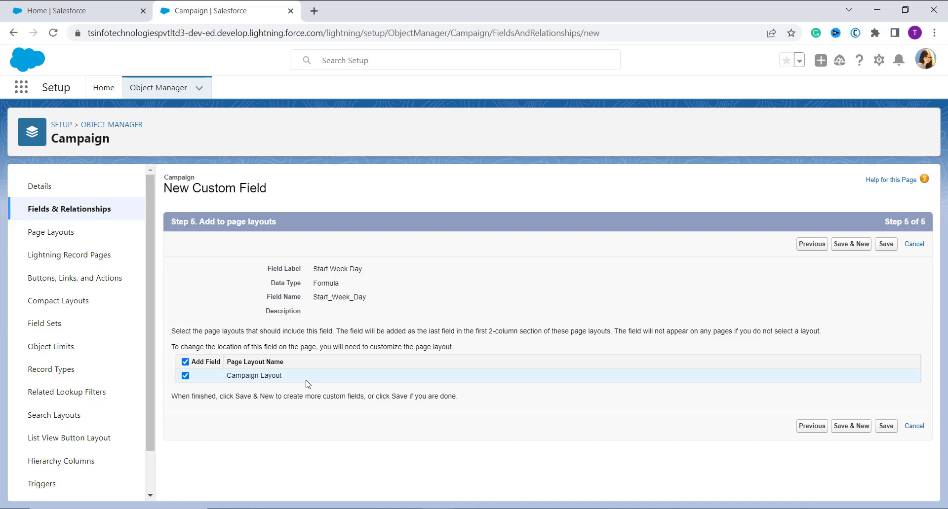
left_click(886, 244)
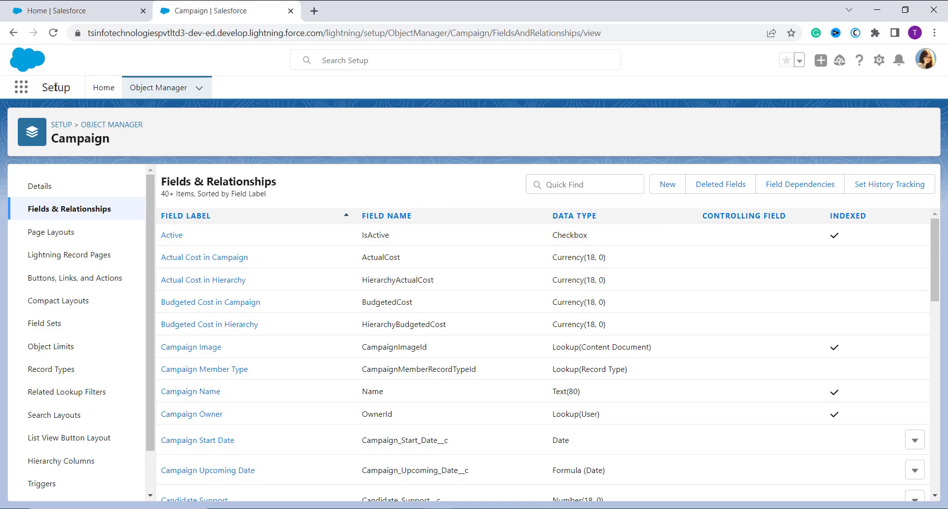
Open the New Green Campaign record's details from the Campaigns list and compare its Start Week Day with its Start Date.
left_click(27, 87)
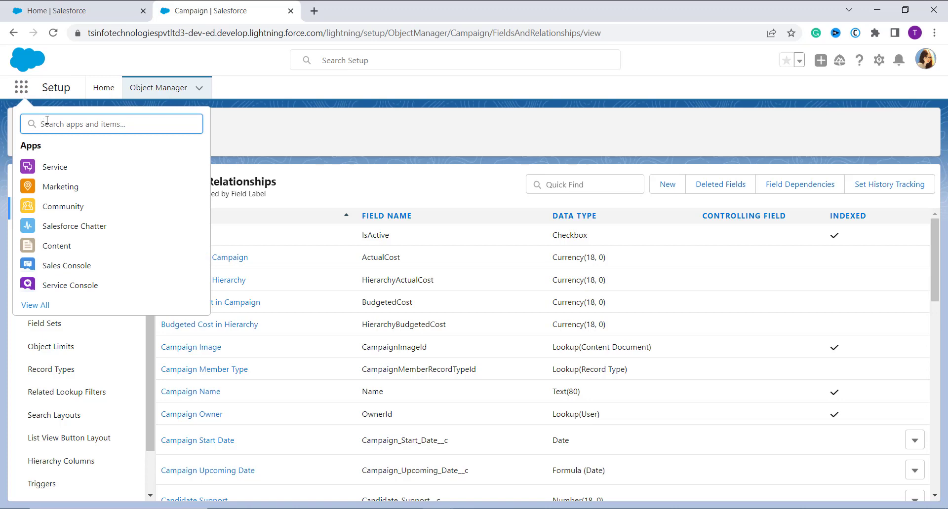
type("ca")
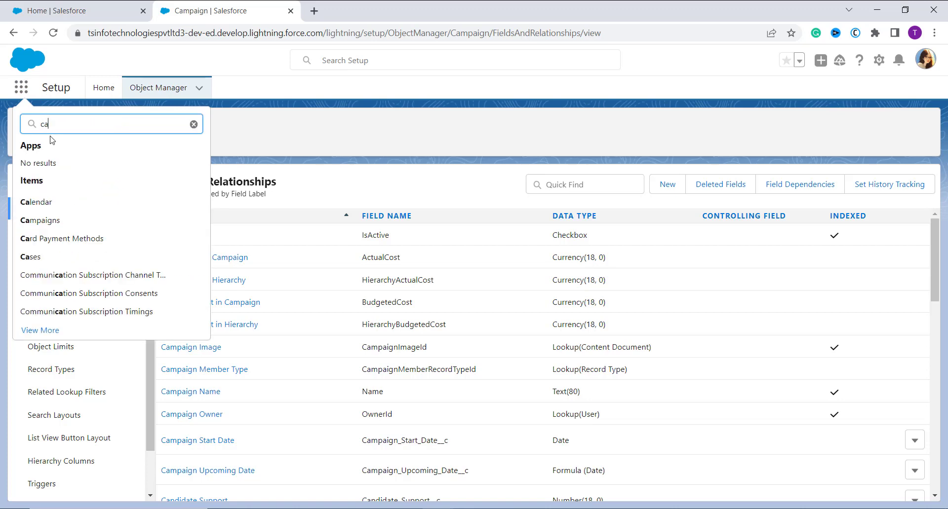
left_click(57, 220)
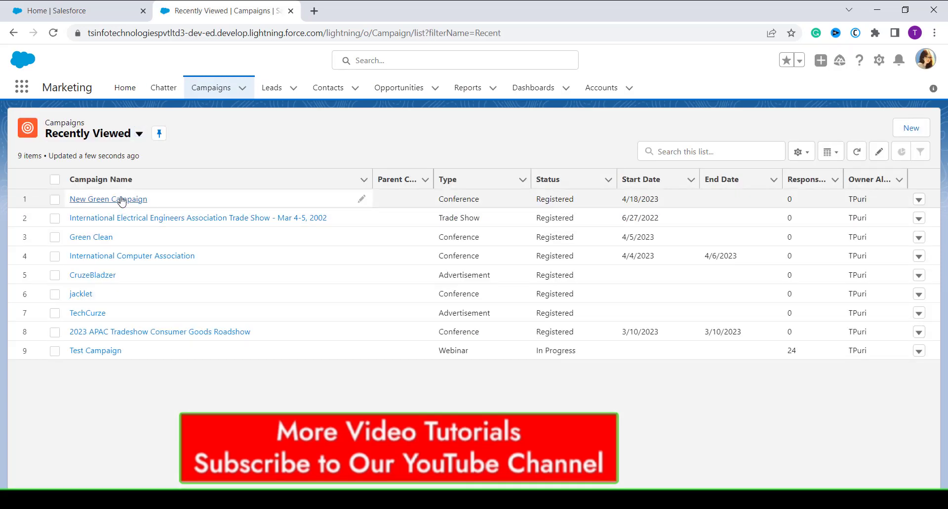
left_click(122, 200)
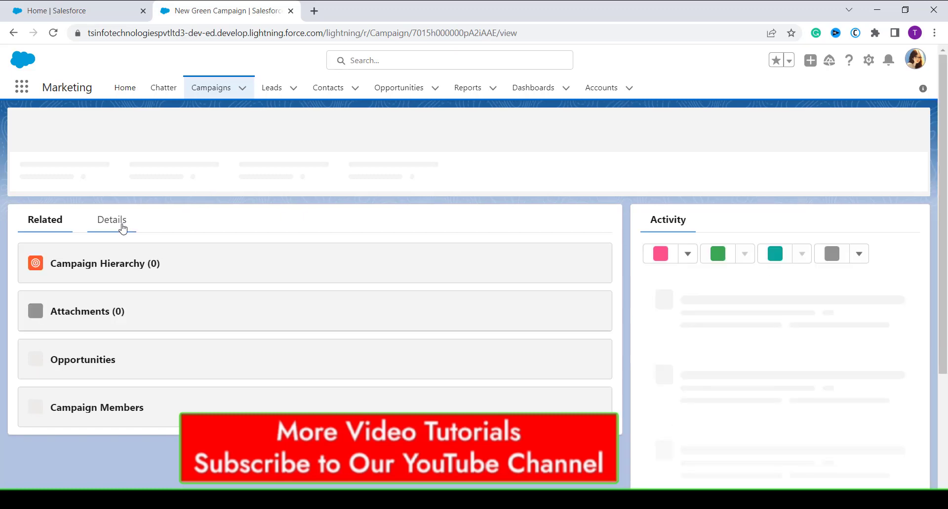
left_click(124, 221)
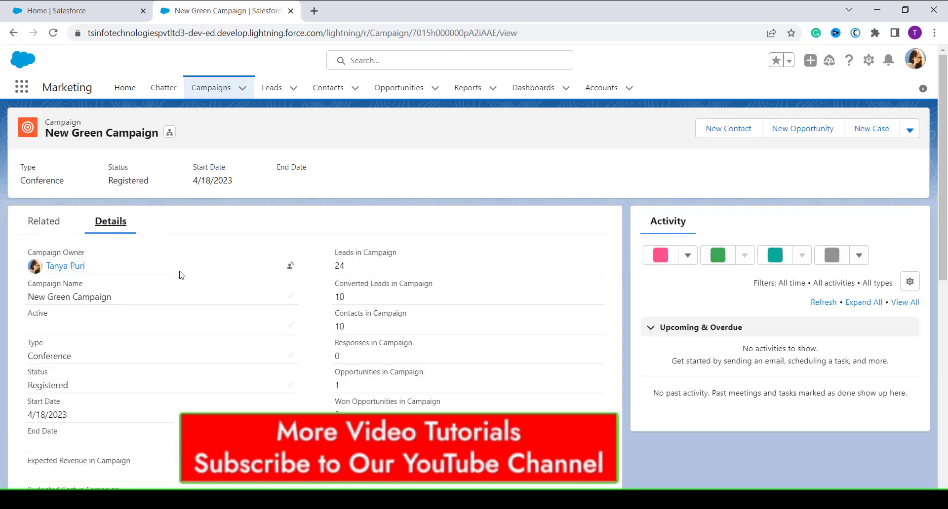
scroll(192, 318, "down", 1)
scroll(141, 325, "down", 3)
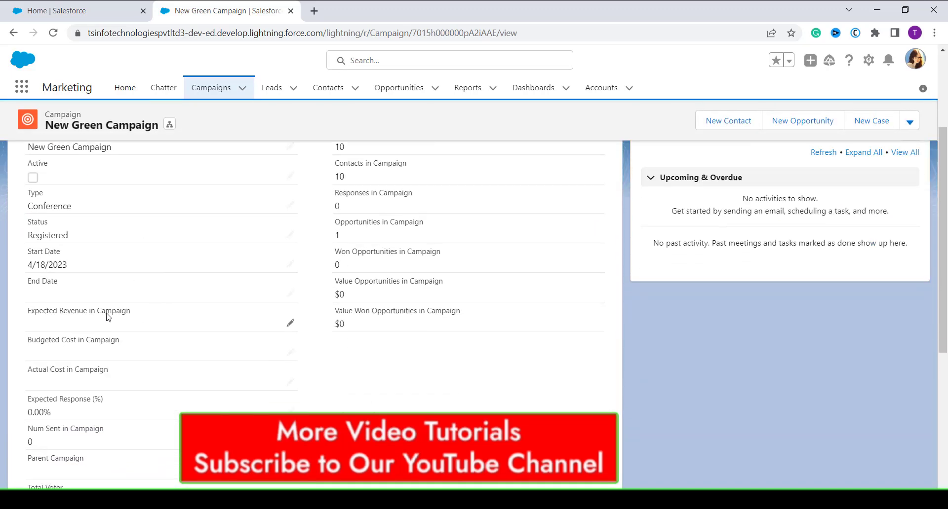
scroll(108, 317, "down", 5)
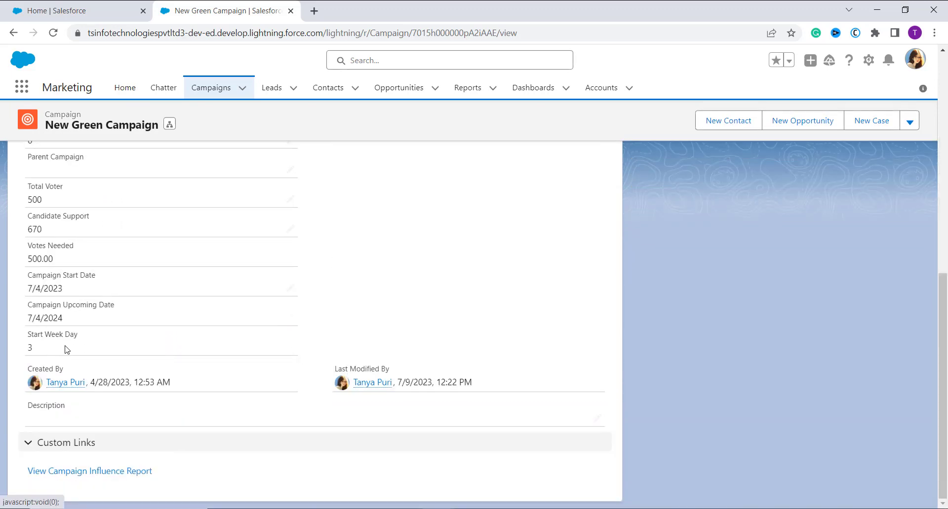
scroll(51, 309, "up", 5)
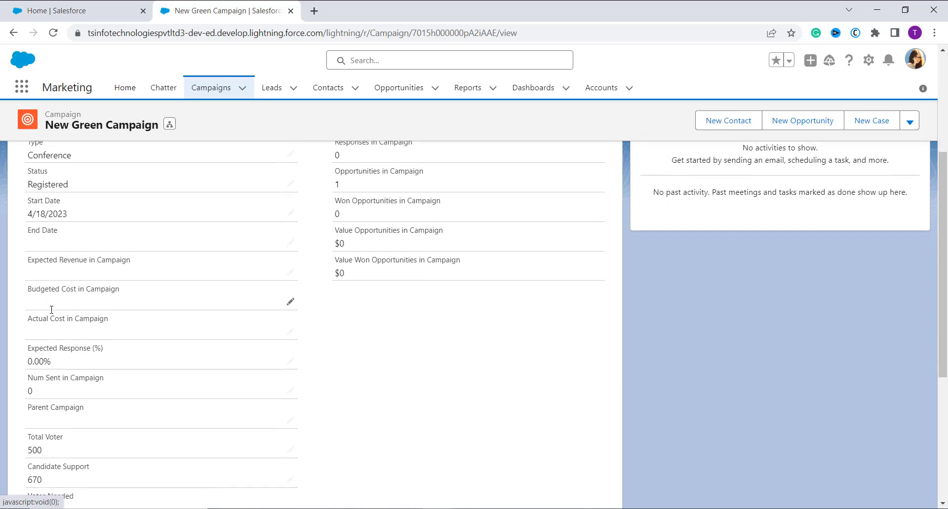
Review the New Green Campaign details once more, checking the Start Week Day value against the campaign's Start Date.
scroll(51, 309, "down", 4)
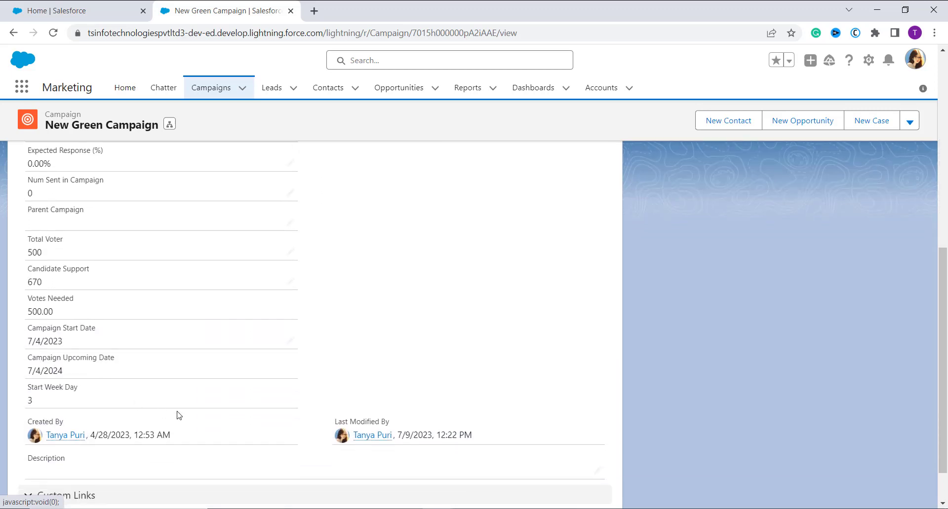
scroll(178, 415, "up", 5)
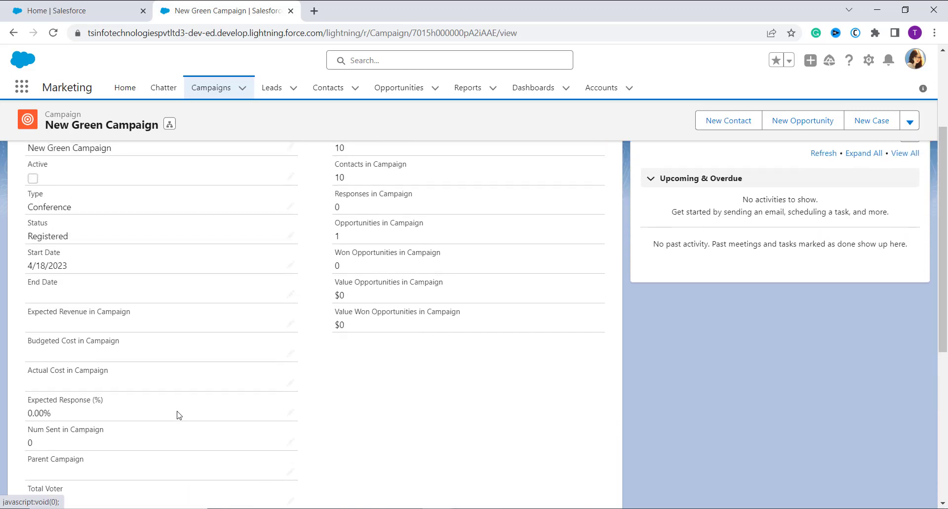
scroll(179, 415, "up", 3)
scroll(543, 173, "down", 9)
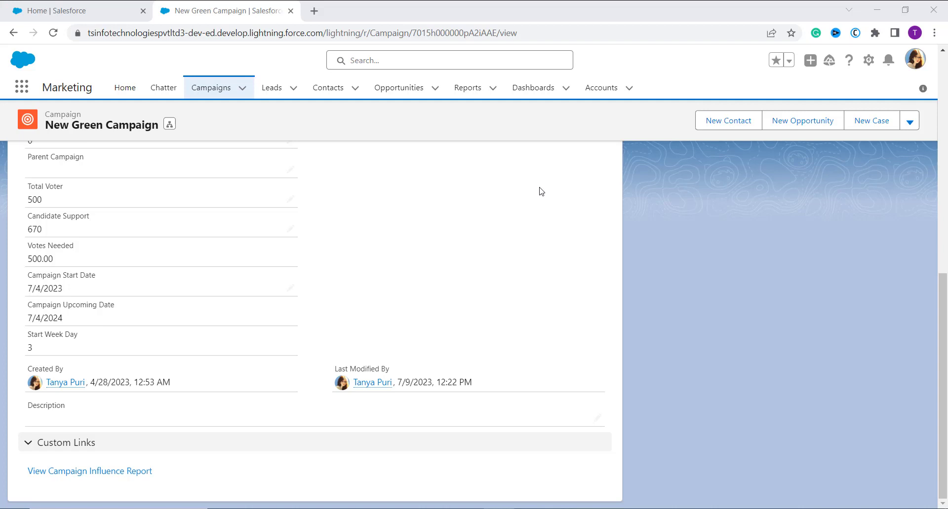
Switch the org from Lightning Experience to Salesforce Classic and open Setup.
left_click(915, 64)
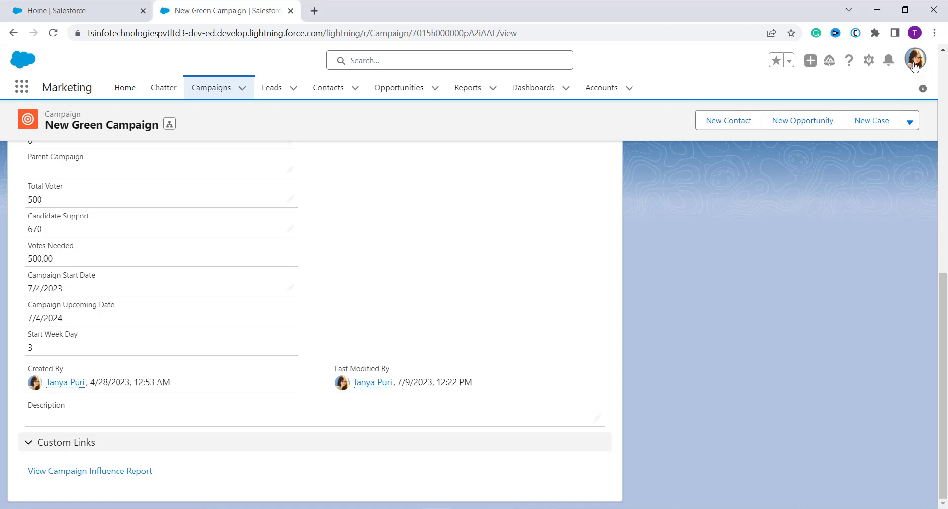
left_click(914, 65)
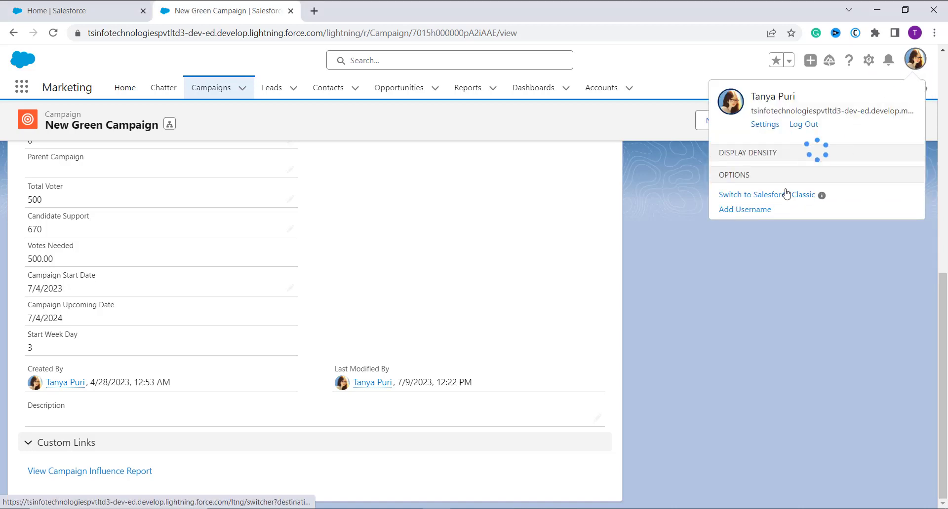
left_click(796, 238)
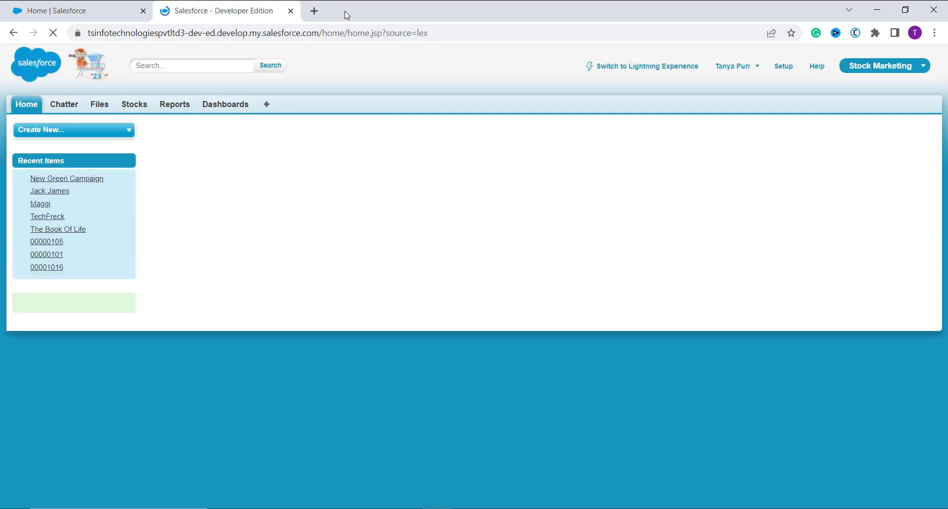
left_click(772, 66)
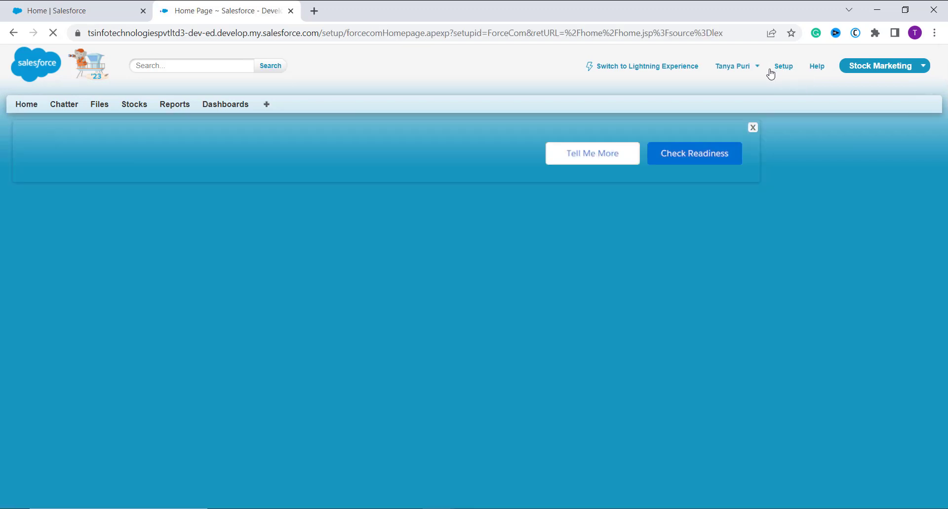
Open the field list of the Contacts object from the Customize section of Setup.
scroll(81, 398, "down", 7)
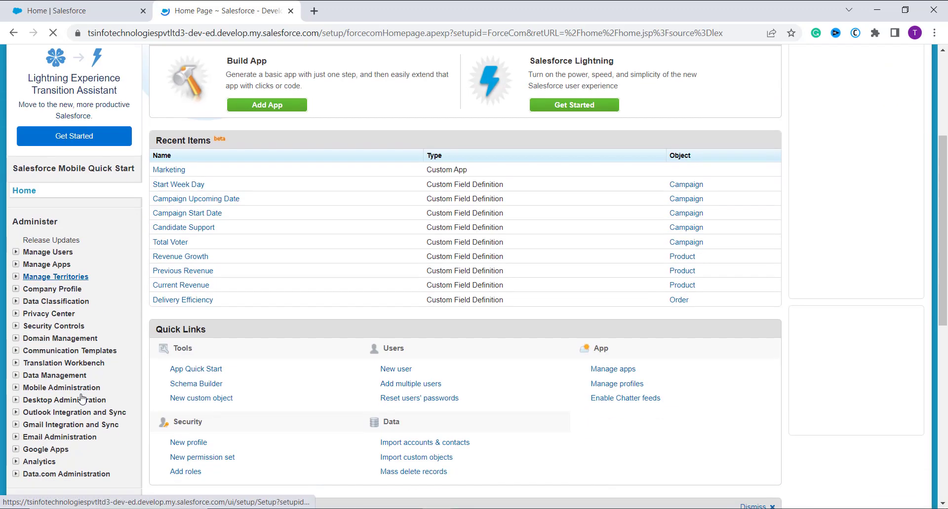
scroll(81, 398, "down", 3)
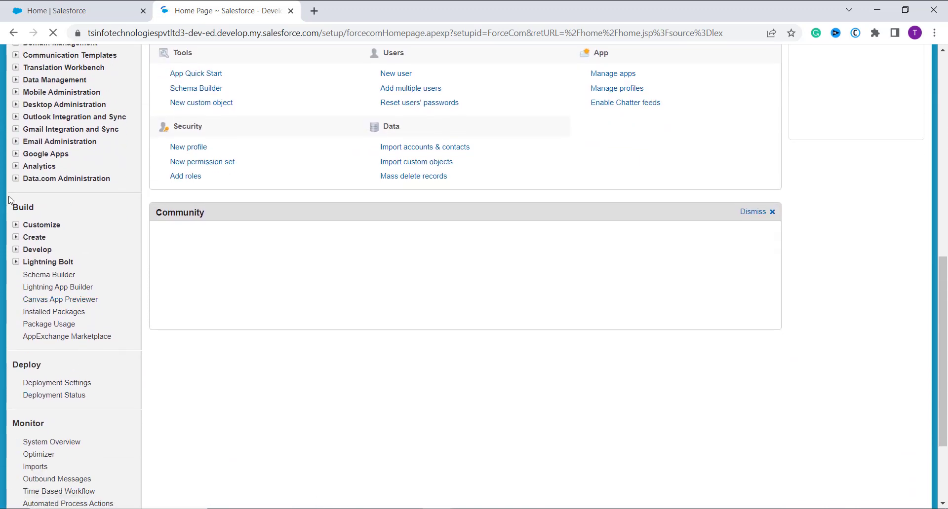
left_click(16, 226)
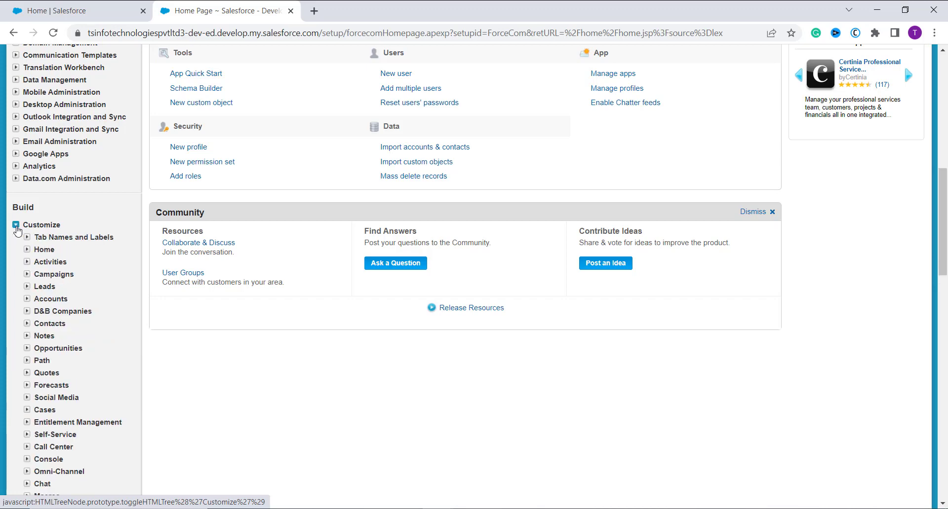
scroll(97, 266, "down", 1)
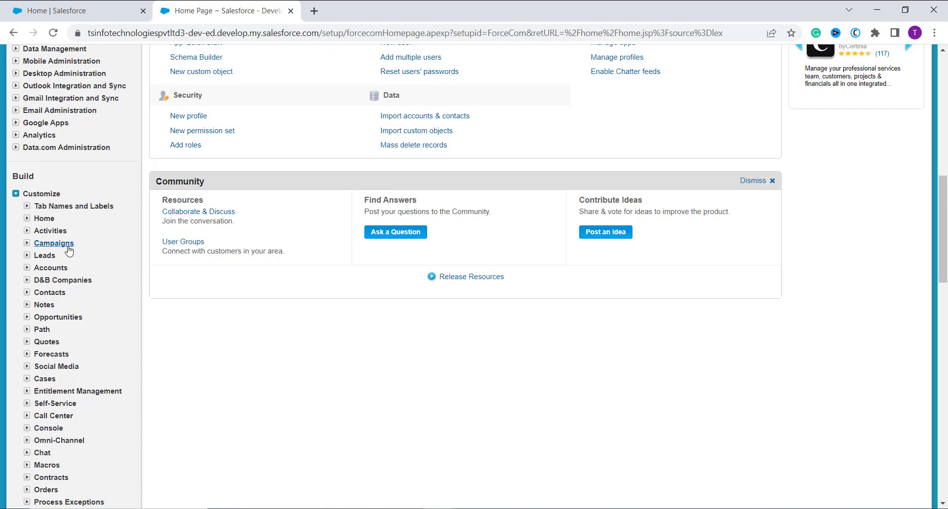
left_click(28, 293)
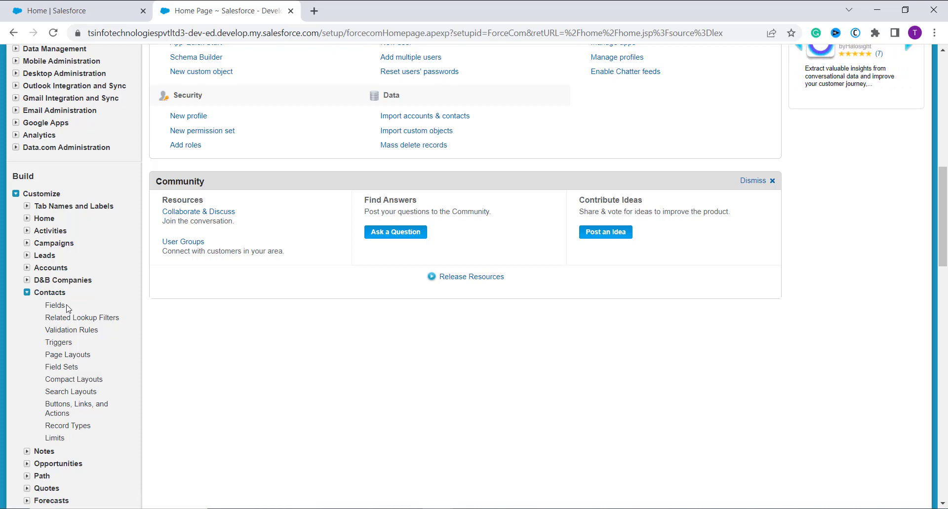
left_click(61, 308)
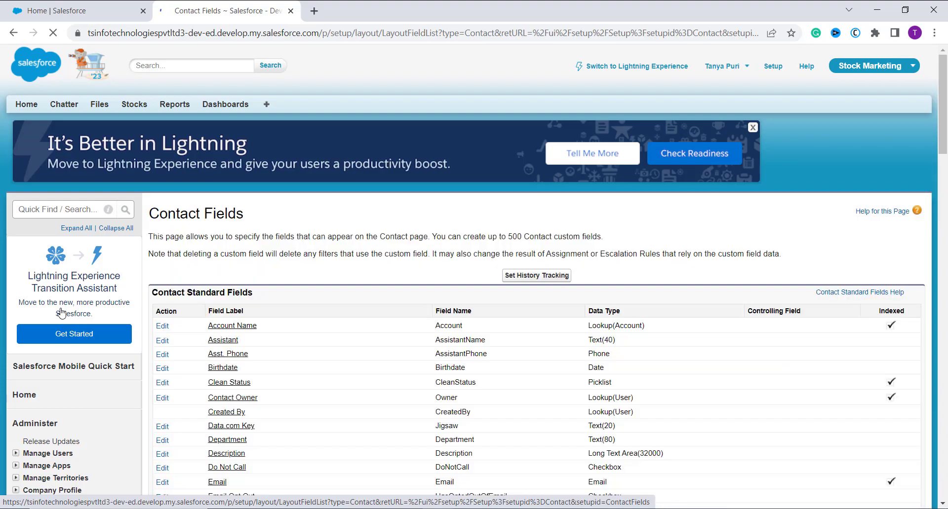
Start a new custom field on the Contact object and choose Formula as its data type.
scroll(444, 276, "down", 5)
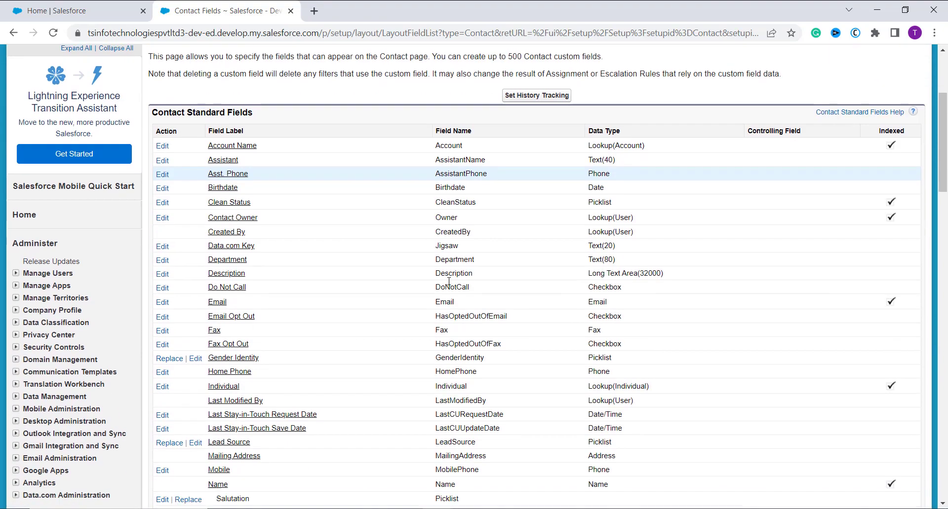
scroll(448, 281, "down", 5)
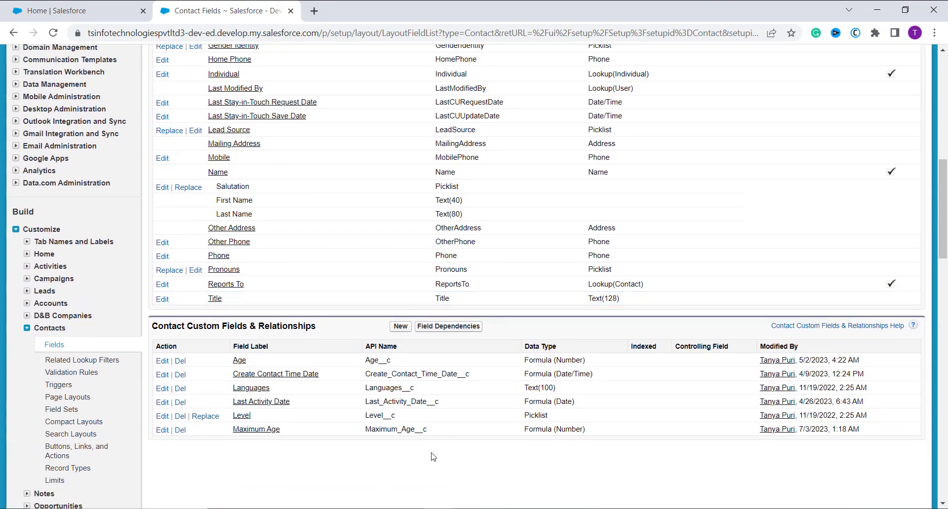
scroll(399, 348, "down", 2)
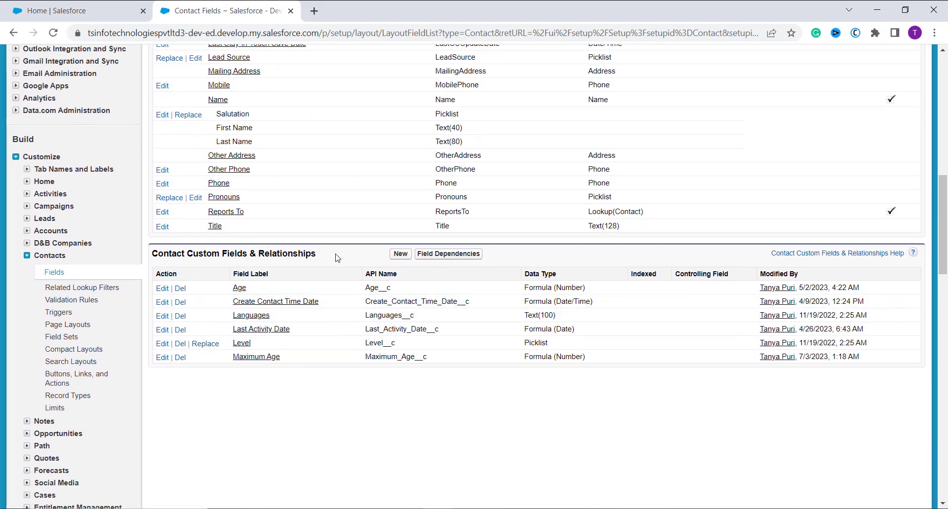
left_click(400, 253)
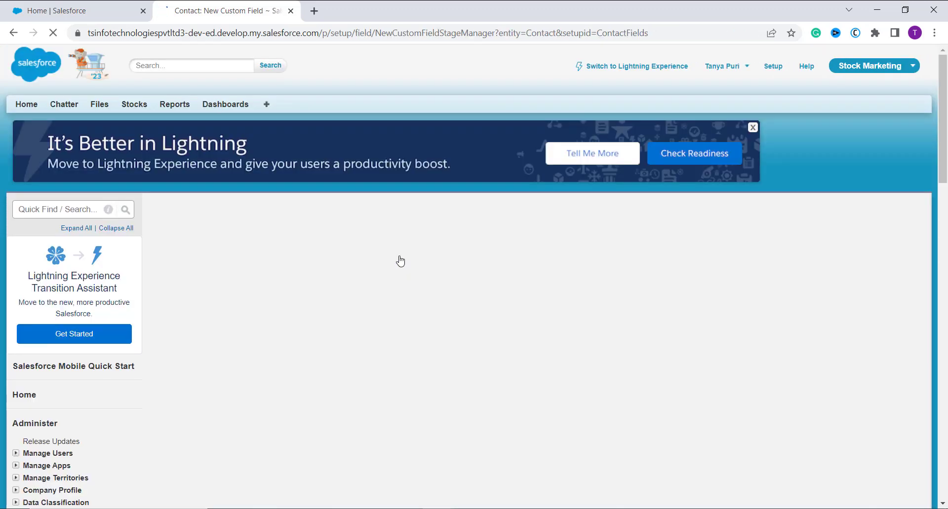
scroll(400, 261, "down", 1)
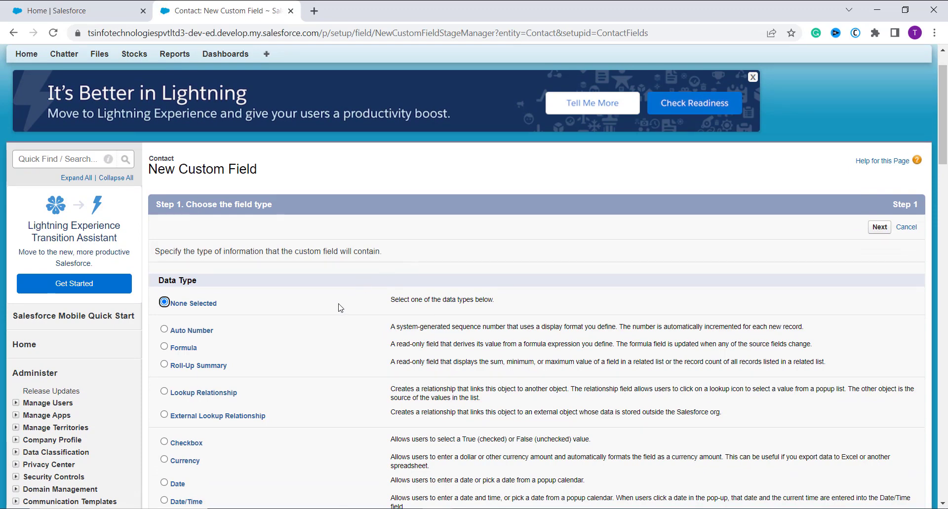
left_click(186, 350)
left_click(880, 227)
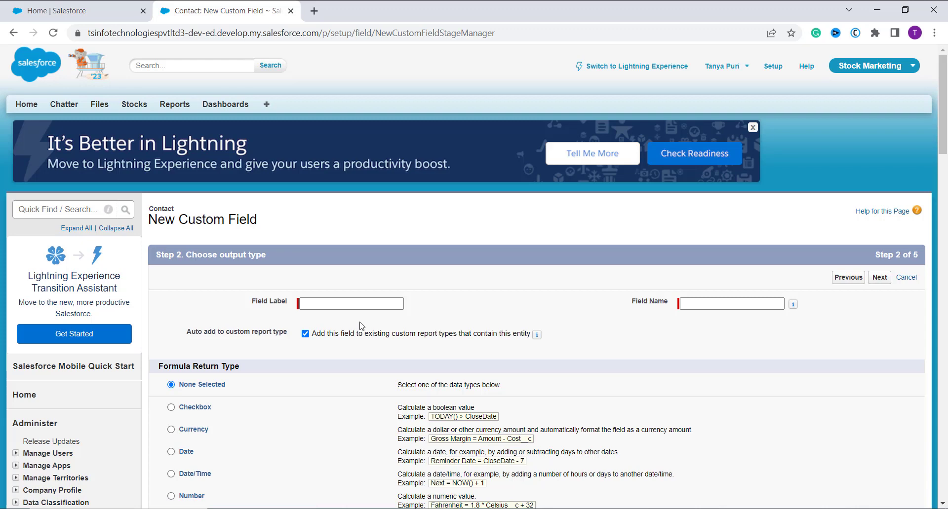
Label the formula field Birth Date Week, set its return type to Number with 0 decimal places and continue to the formula editor.
left_click(316, 305)
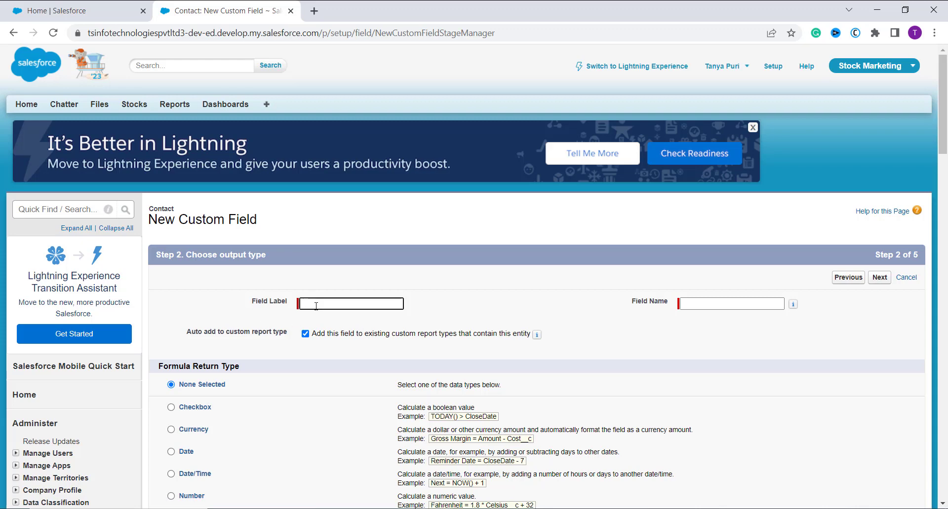
type("Birth Date Week")
left_click(329, 353)
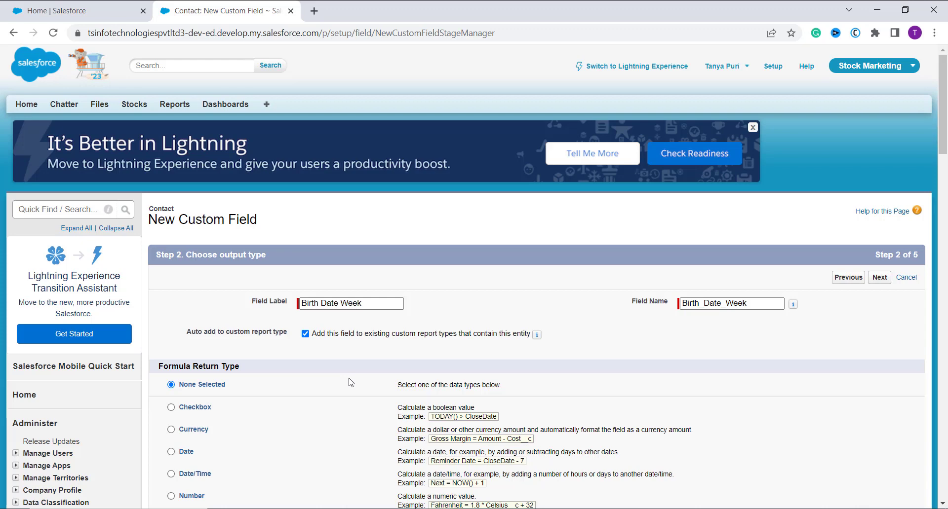
scroll(350, 383, "down", 1)
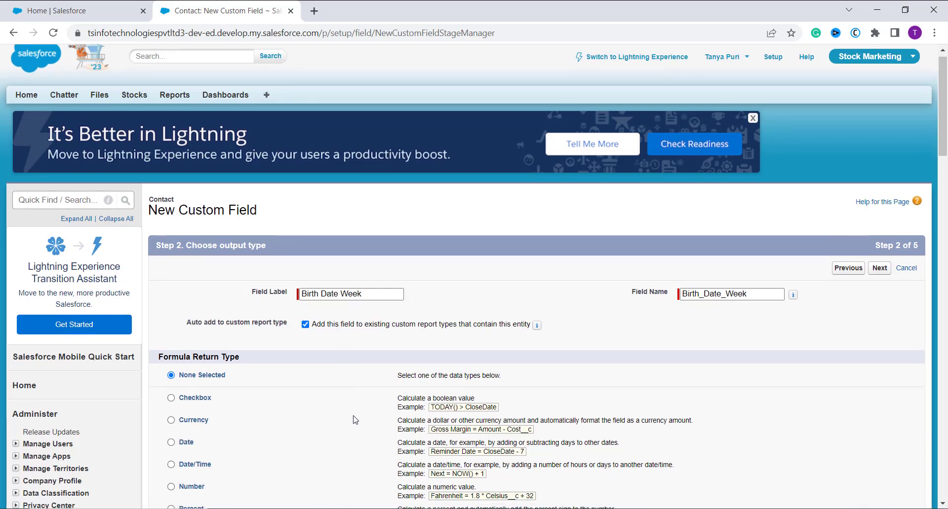
scroll(318, 418, "down", 1)
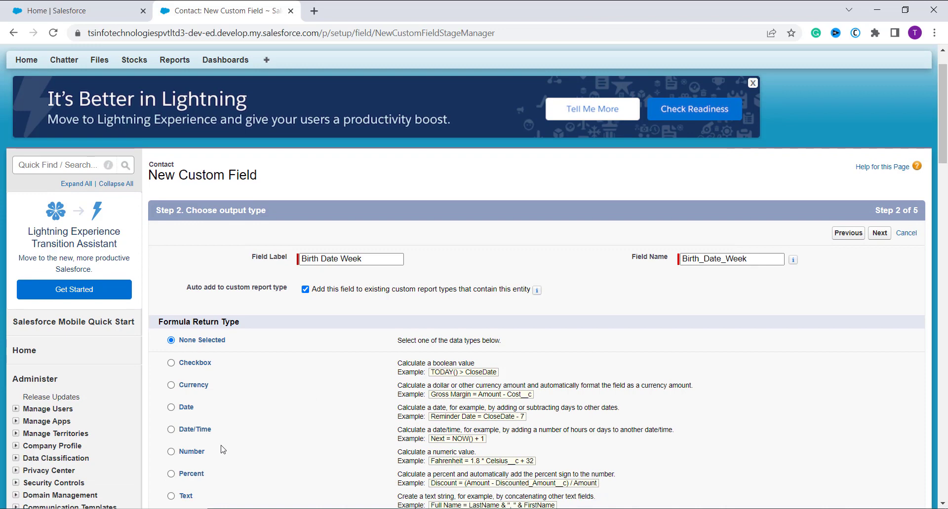
left_click(200, 454)
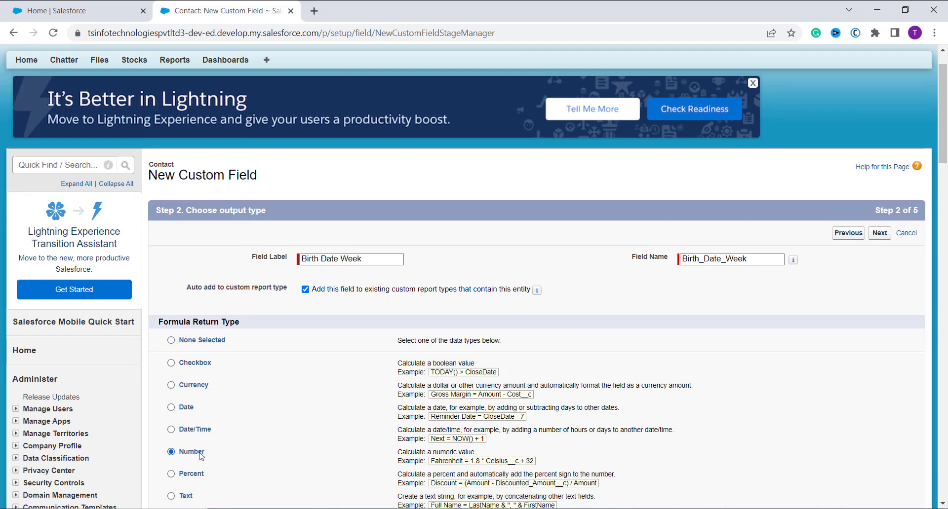
scroll(269, 433, "down", 5)
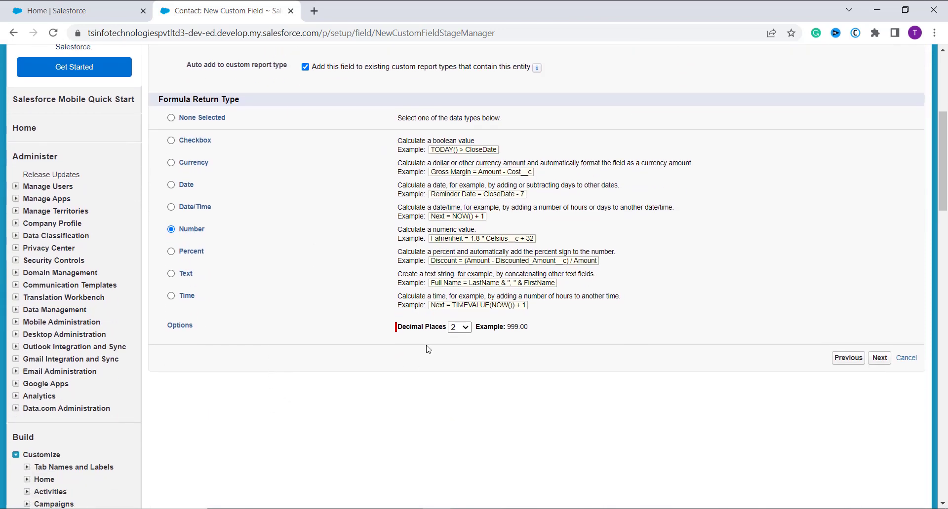
left_click(461, 326)
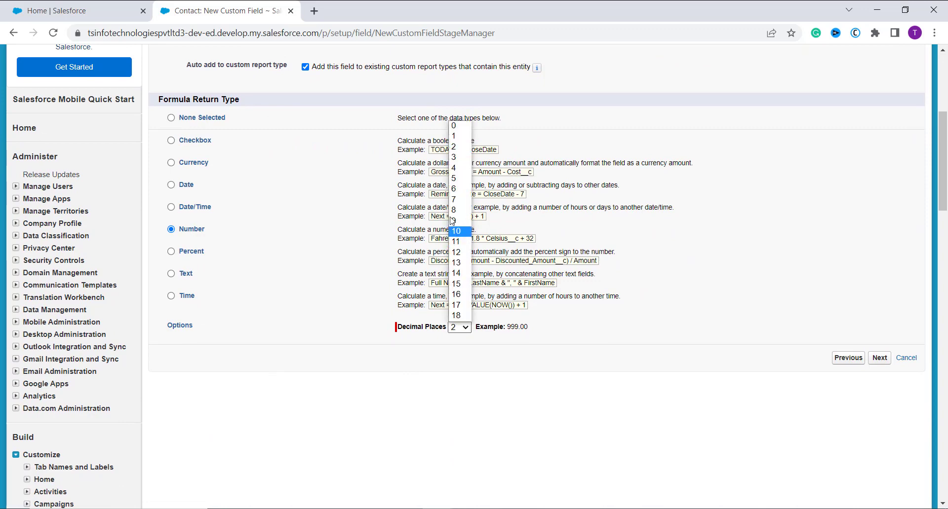
left_click(459, 129)
scroll(625, 317, "up", 5)
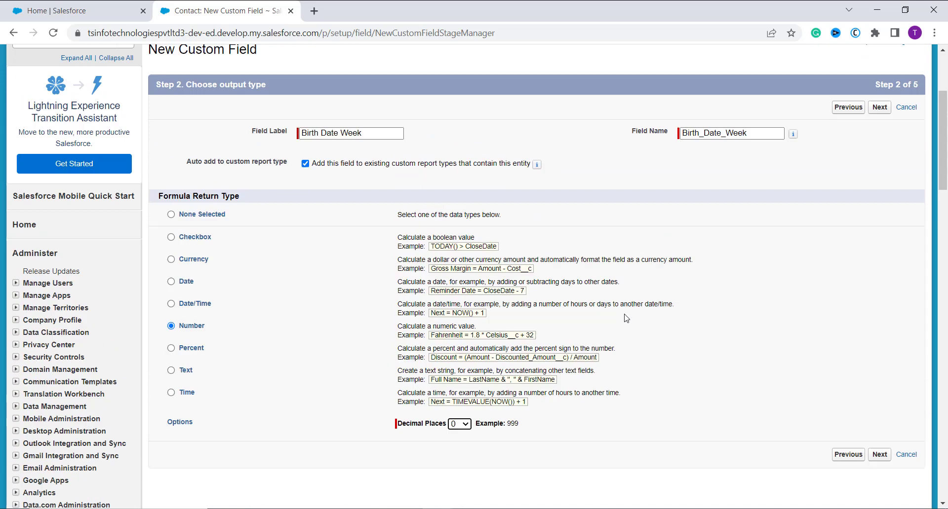
left_click(878, 206)
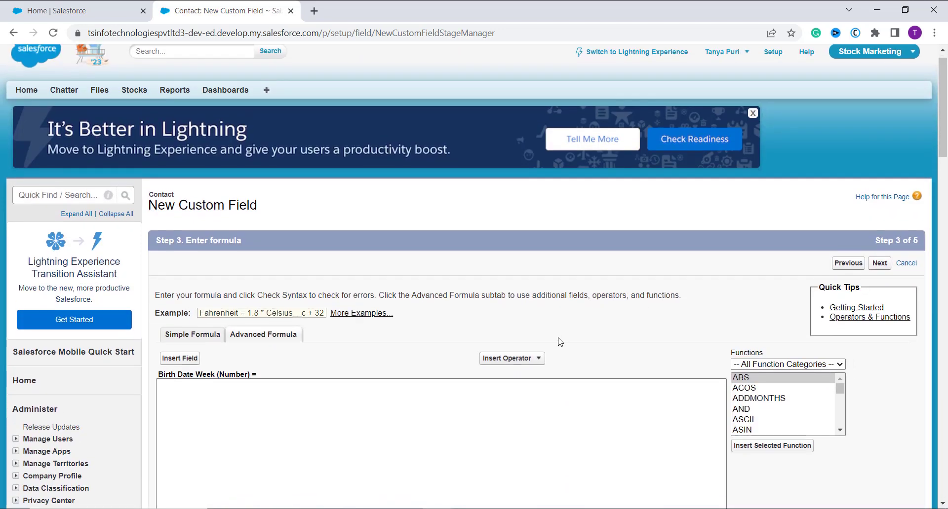
Enter the formula WEEKDAY(Birthdate) for the Birth Date Week field and check its syntax.
left_click(519, 403)
scroll(519, 405, "down", 1)
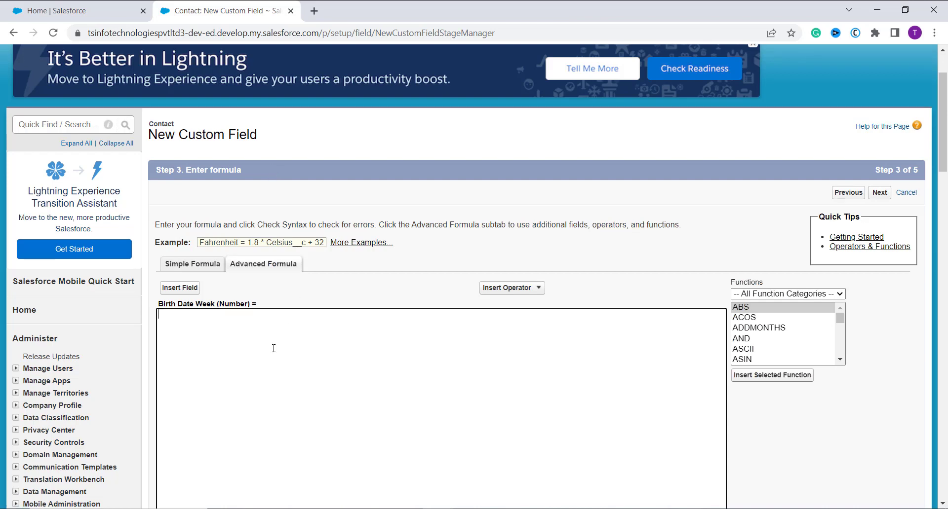
scroll(271, 349, "down", 1)
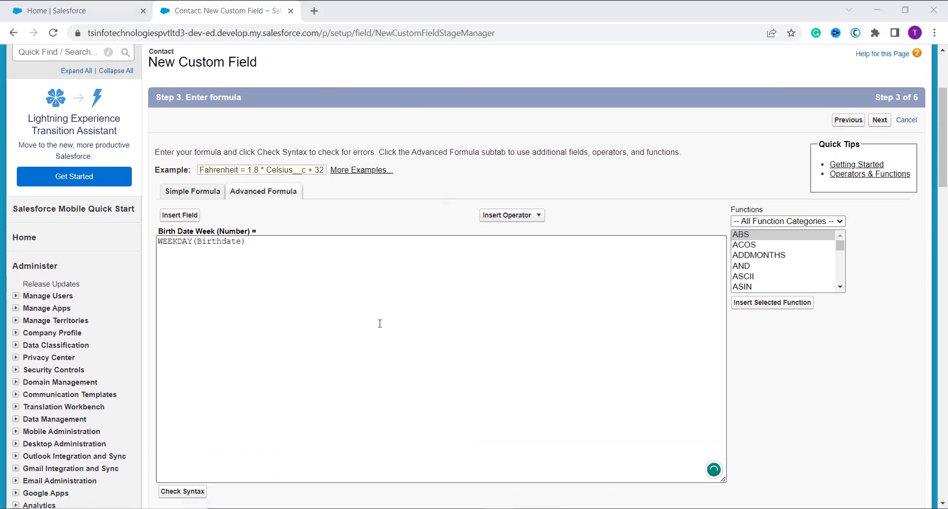
type("WEEKDAY(Birthdate)")
left_click(228, 385)
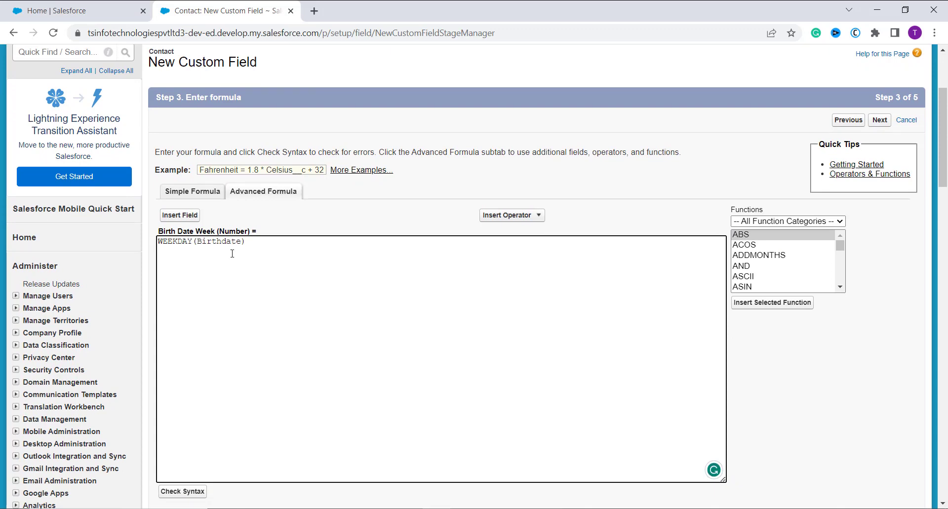
left_click(186, 492)
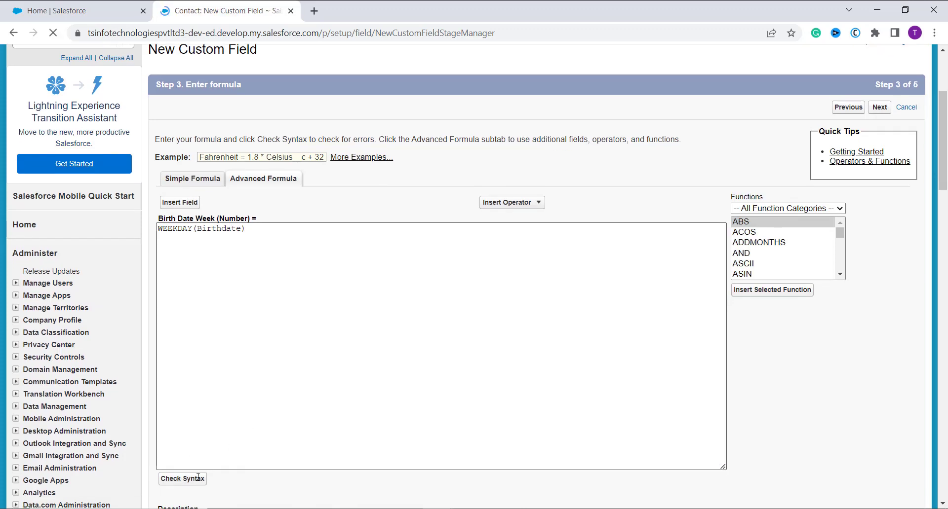
scroll(238, 415, "down", 3)
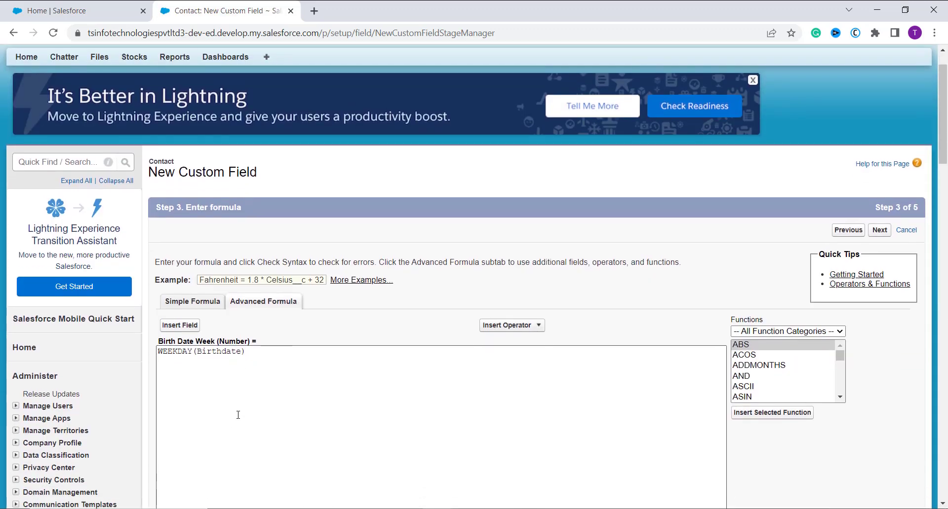
scroll(238, 415, "down", 3)
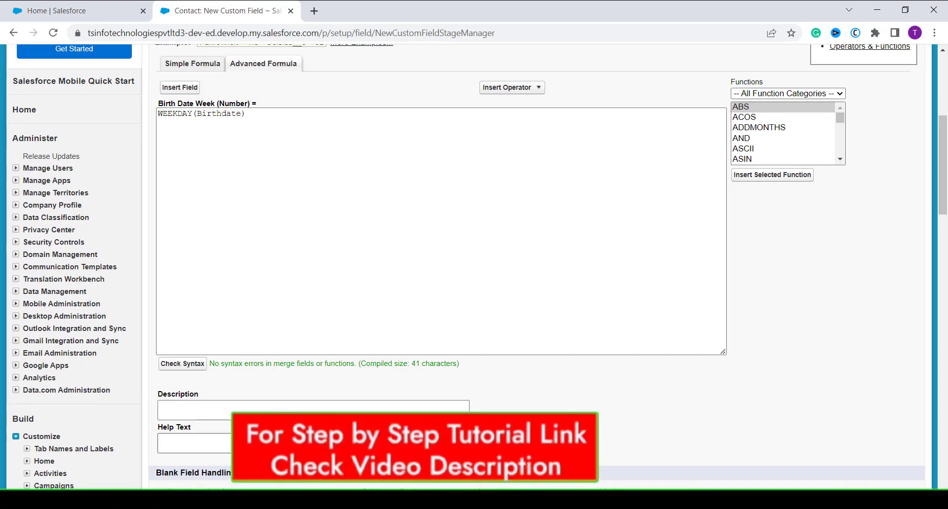
scroll(375, 399, "down", 2)
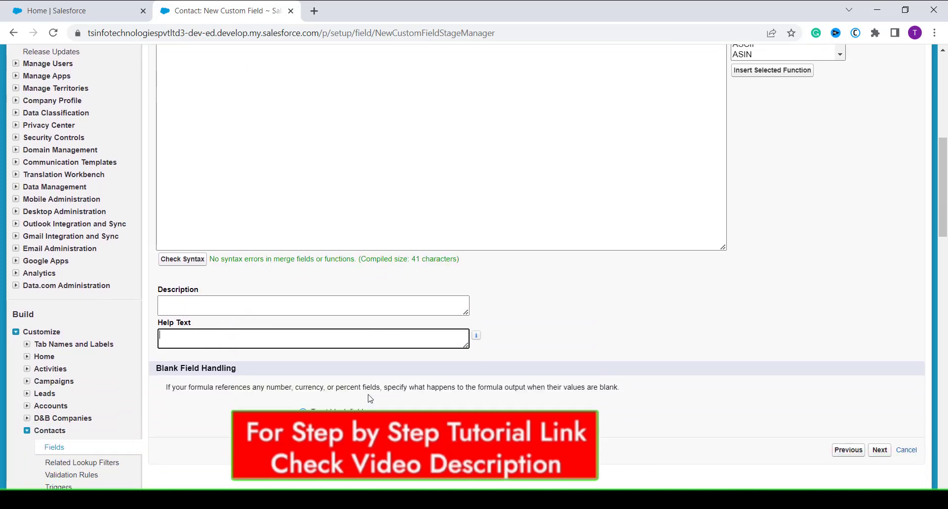
Make the Birth Date Week field visible to all profiles, keep it on all four Contact page layouts and save it.
scroll(391, 405, "up", 8)
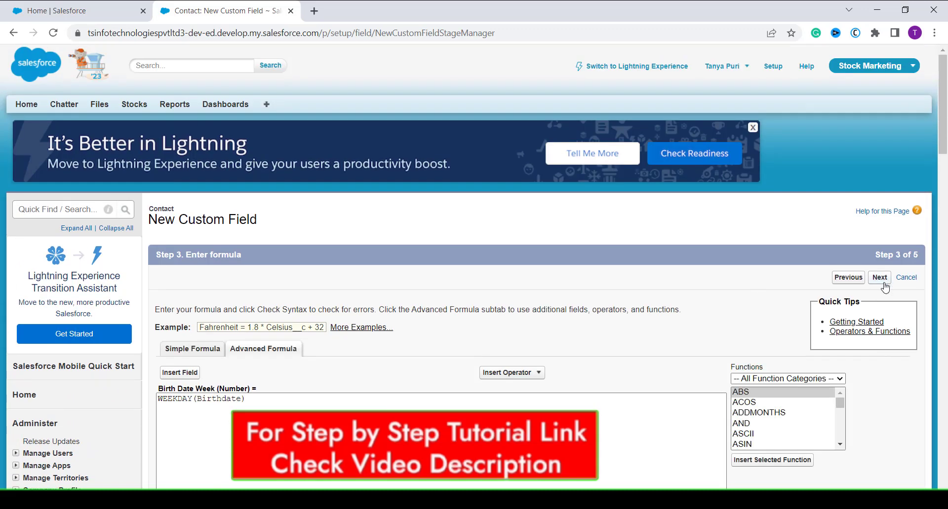
left_click(884, 284)
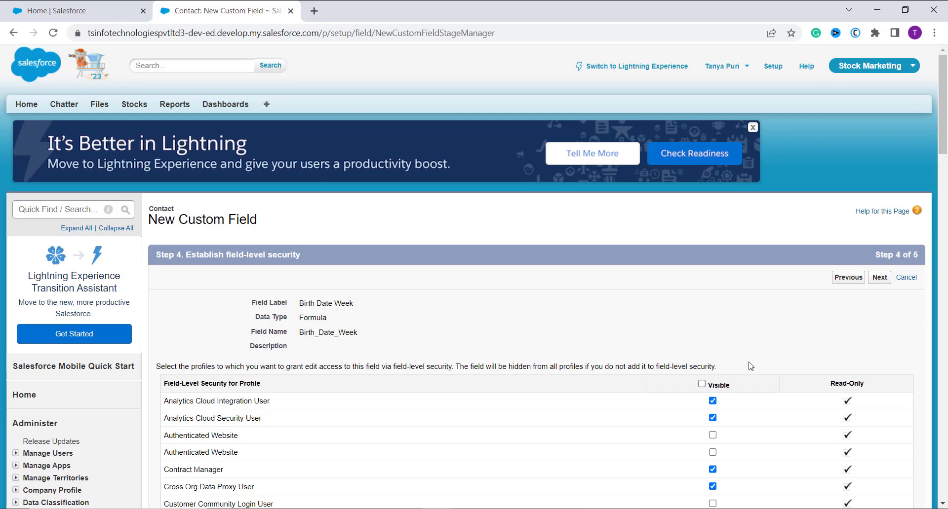
left_click(702, 384)
left_click(879, 278)
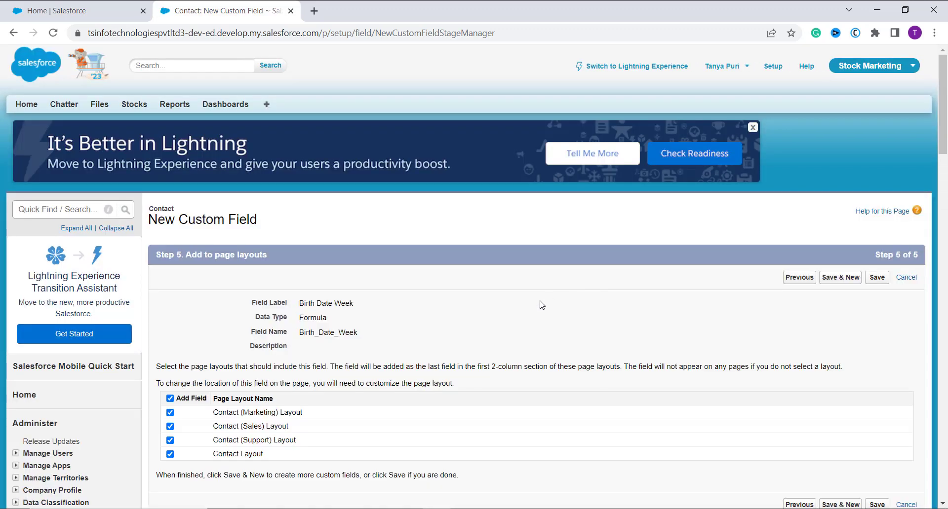
scroll(542, 305, "down", 1)
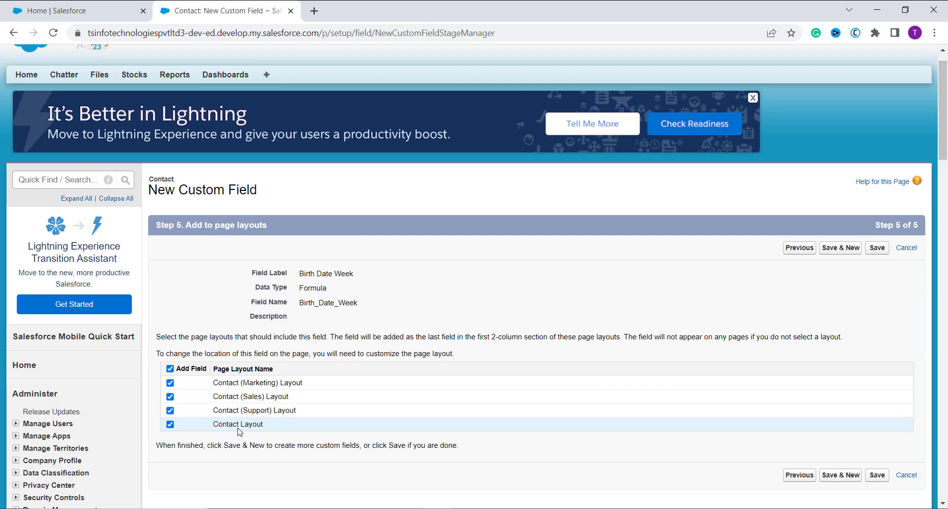
left_click(877, 248)
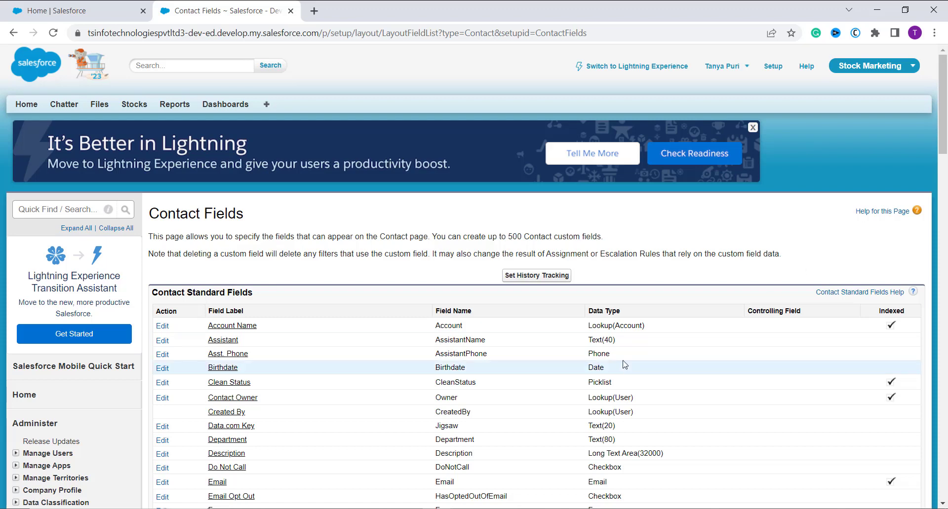
Open the Contacts home from the list of all tabs and open the recent contact belonging to Emerson Transport.
left_click(266, 106)
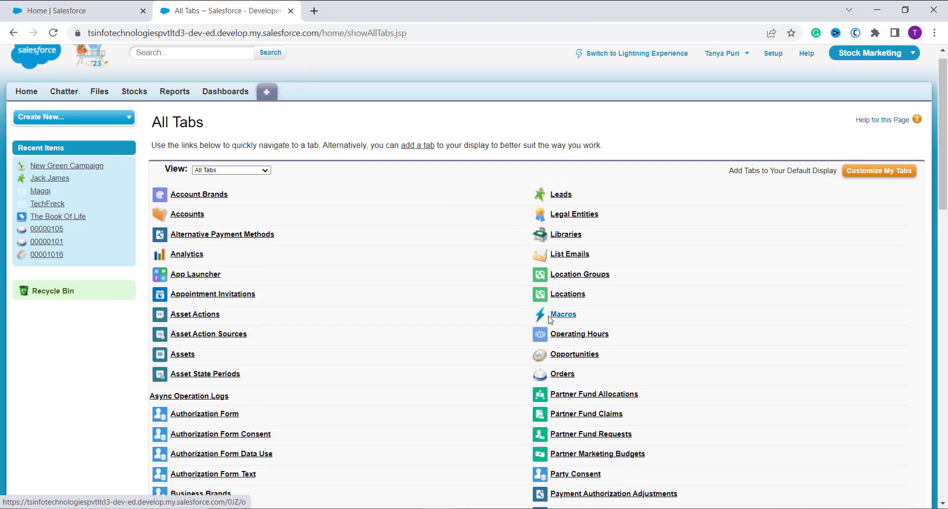
scroll(343, 323, "down", 3)
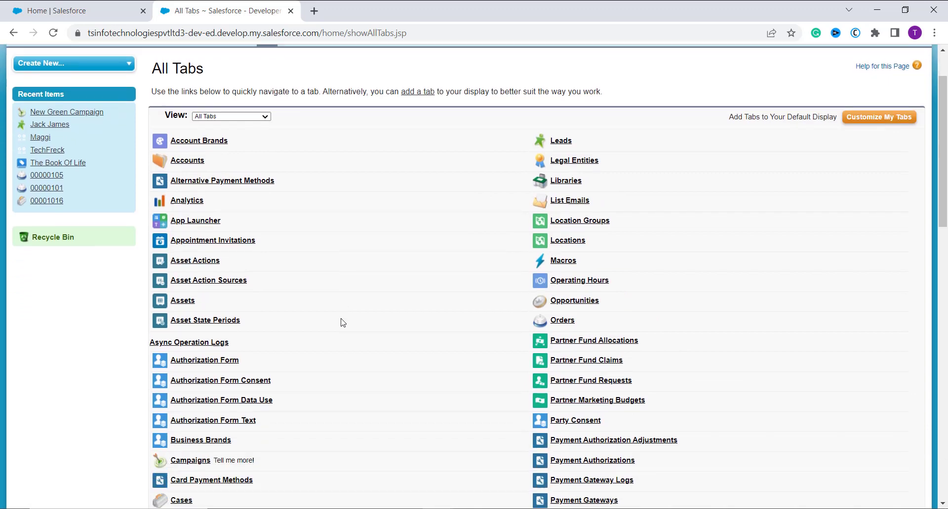
scroll(197, 455, "down", 4)
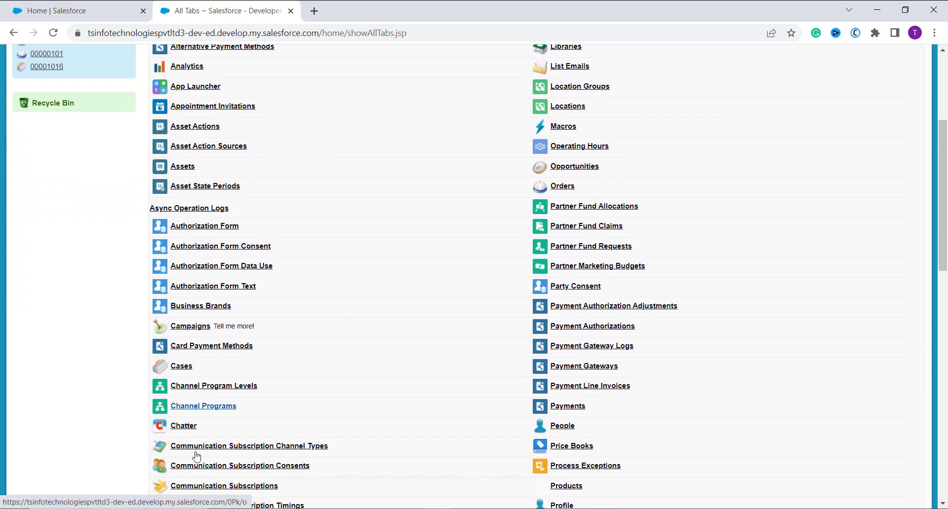
left_click(181, 450)
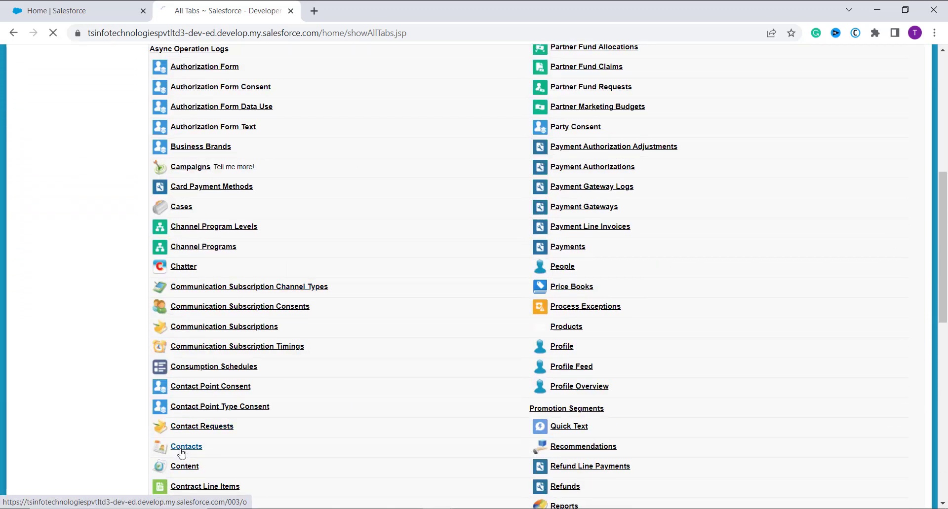
scroll(277, 382, "down", 1)
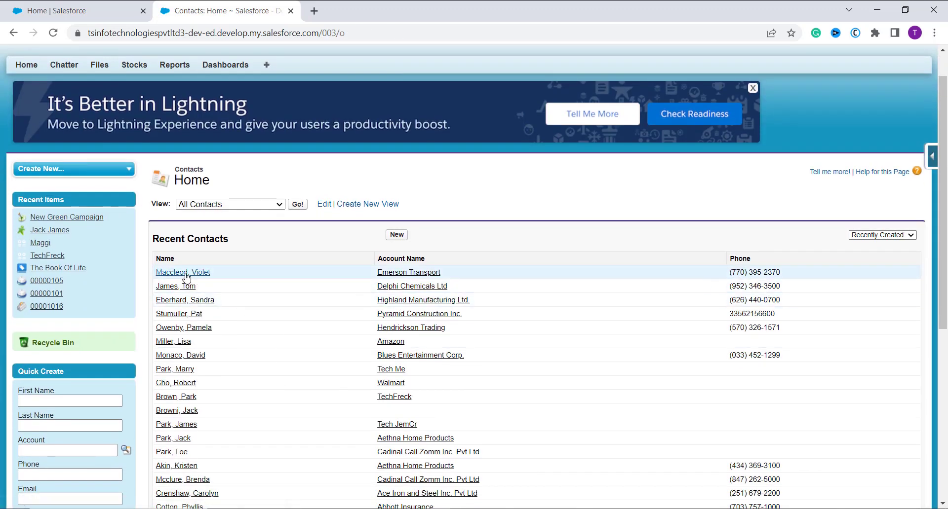
left_click(186, 275)
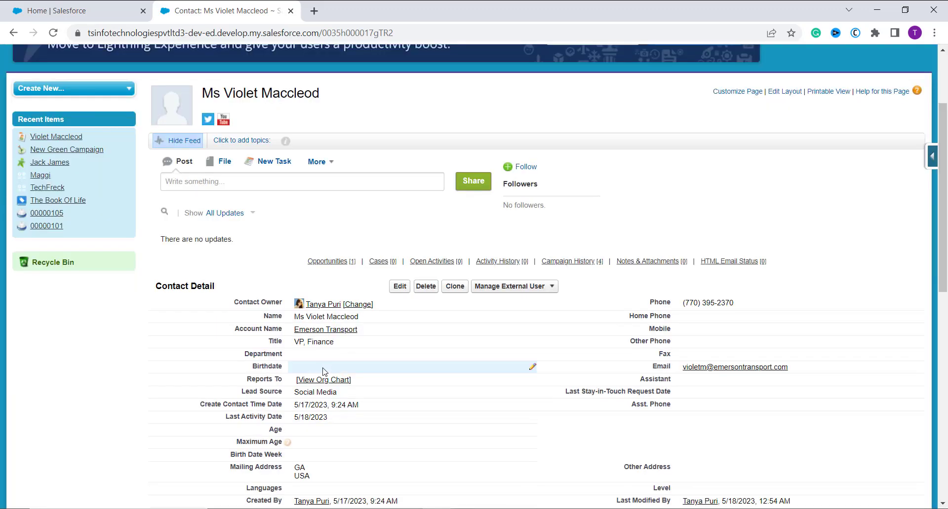
Edit the contact record, pick a date from the calendar for its Birthdate and save to check the Birth Date Week field.
left_click(403, 292)
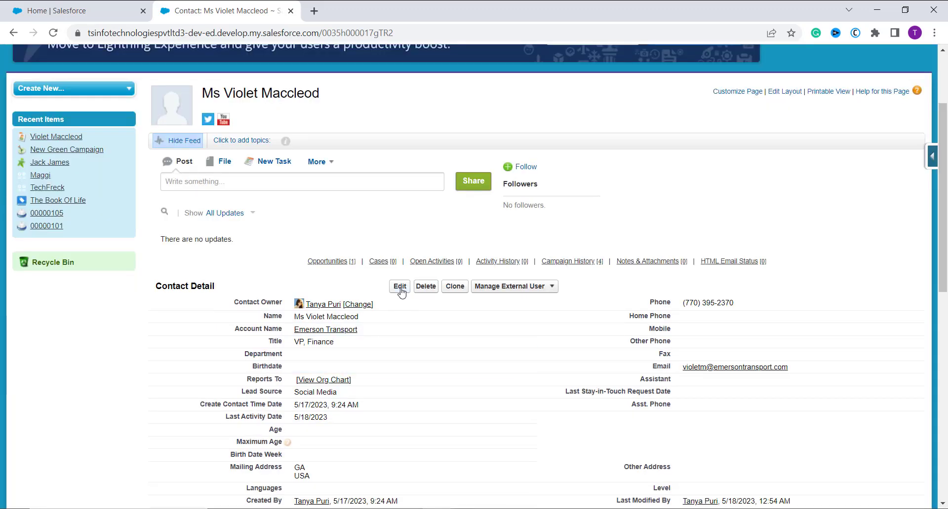
key("Tab")
key("Tab")
key("Tab")
key("Tab")
key("Tab")
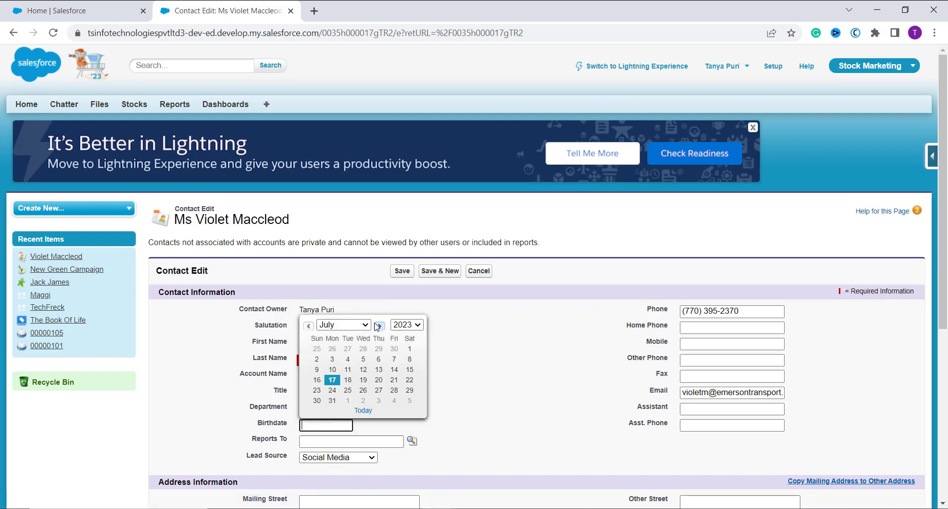
left_click(414, 328)
left_click(409, 344)
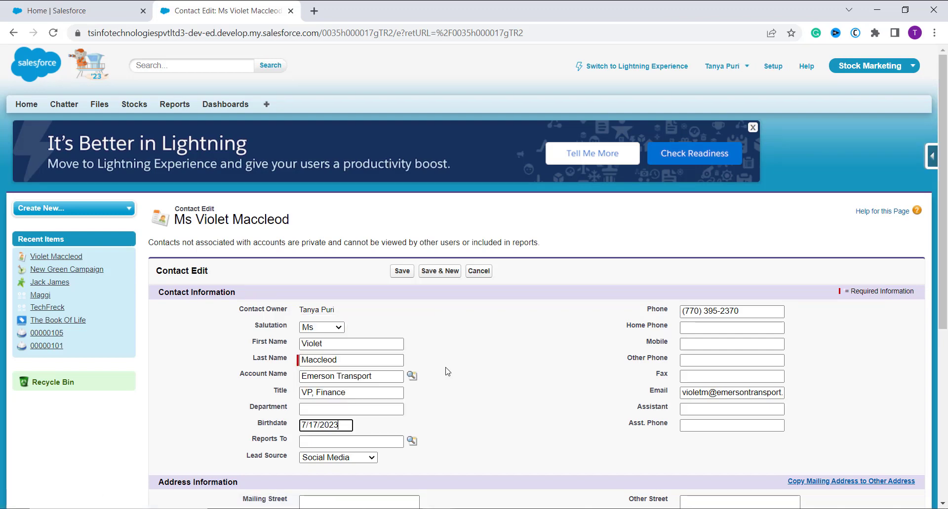
left_click(405, 273)
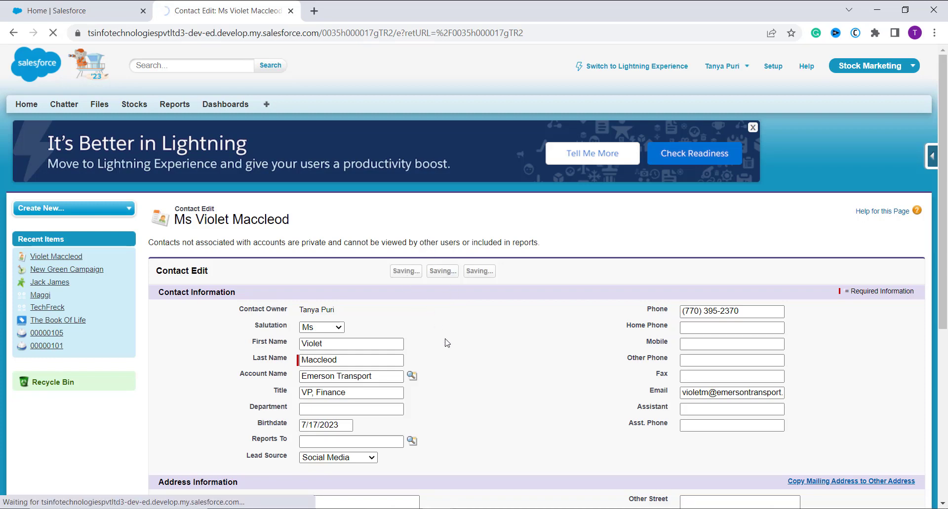
scroll(403, 336, "down", 3)
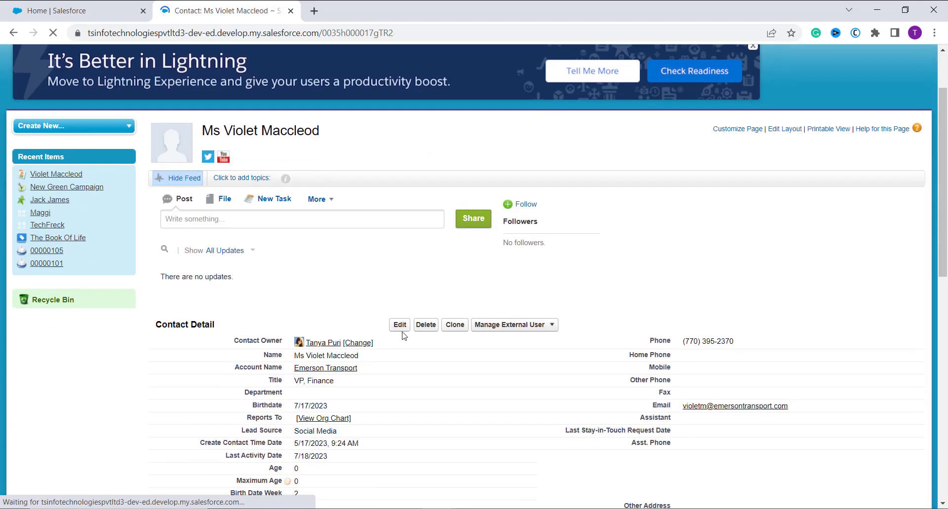